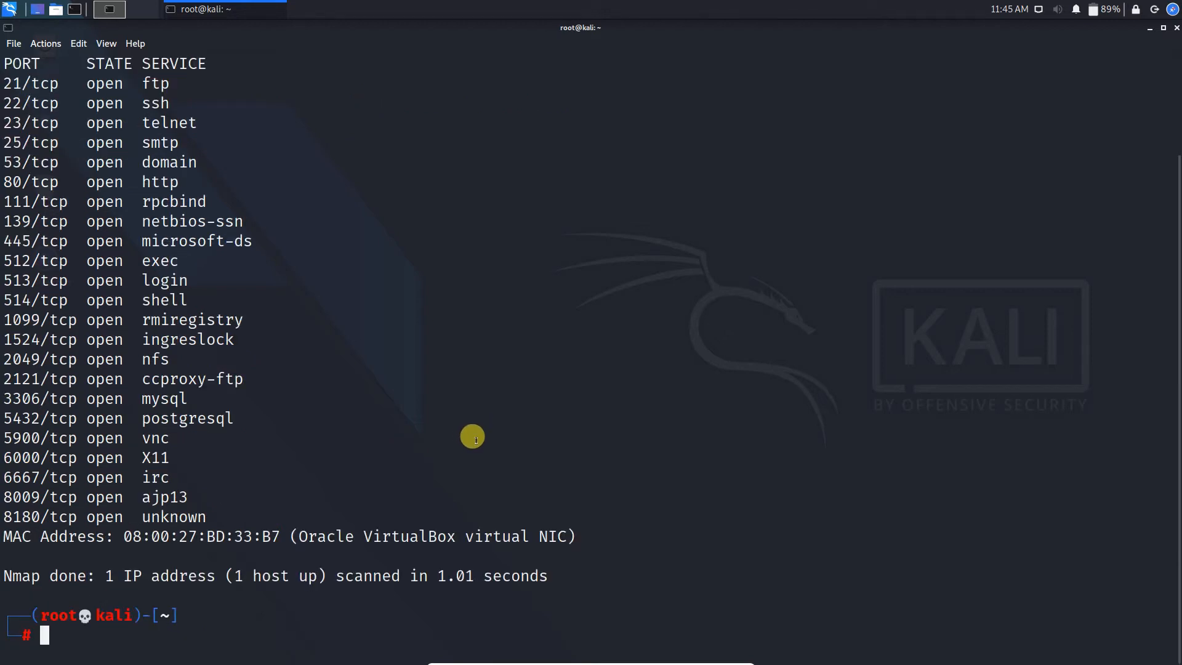
Step: Clear the terminal screen, leaving an empty command prompt
type("clear")
key("Return")
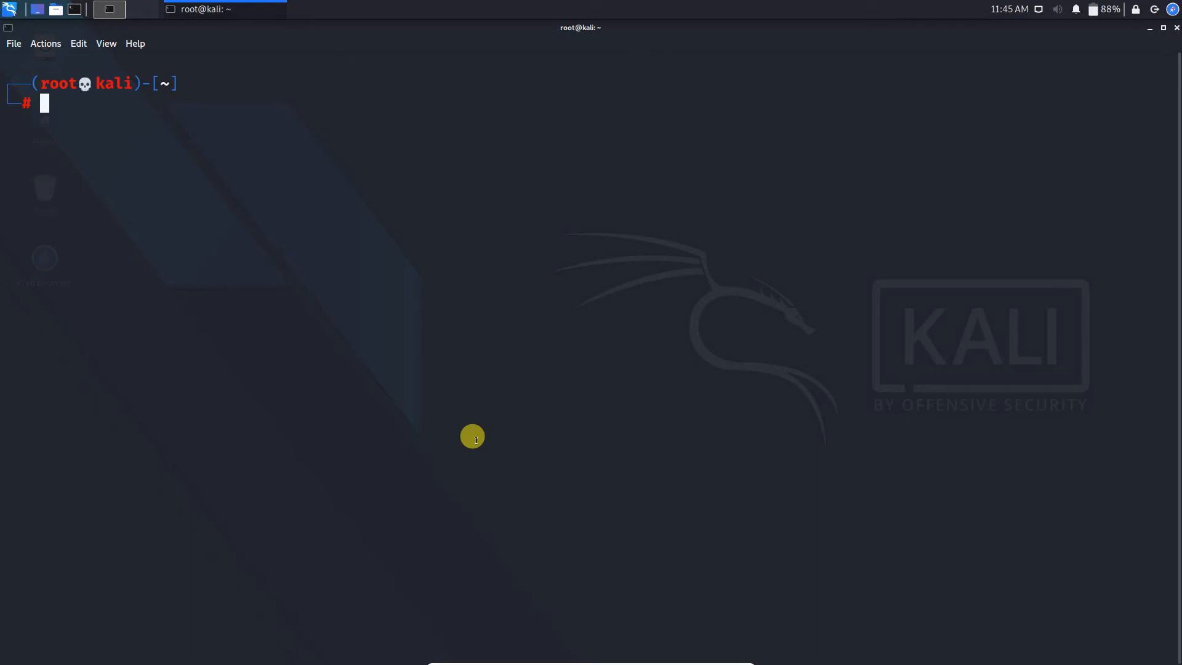
type("w")
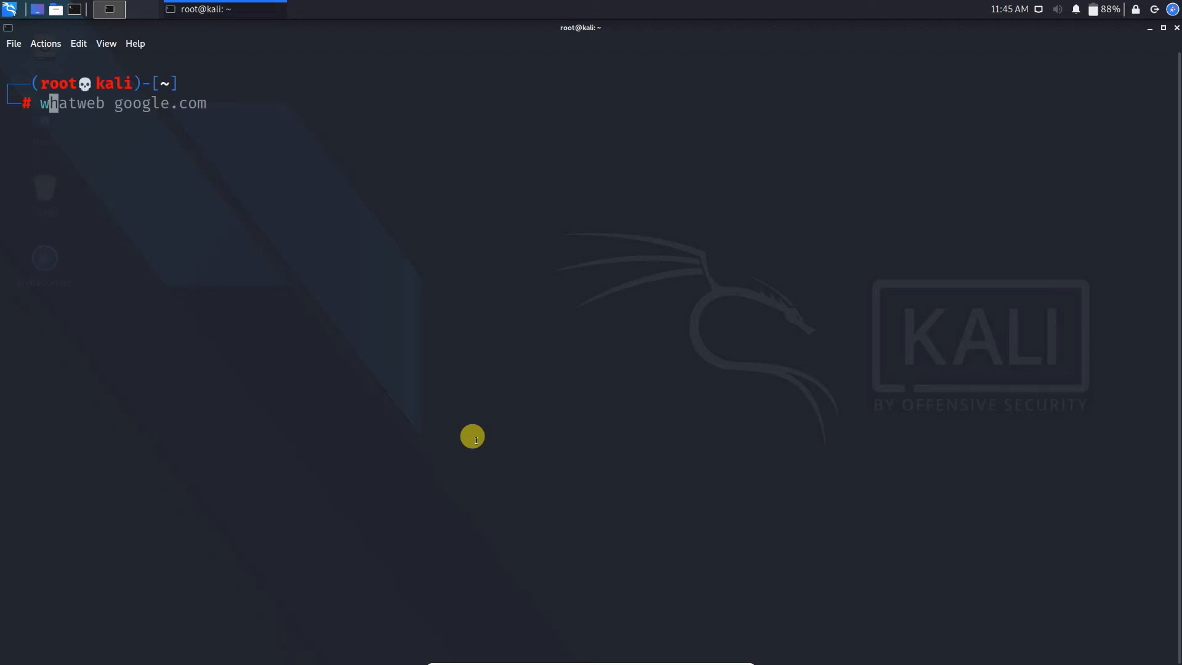
key("BackSpace")
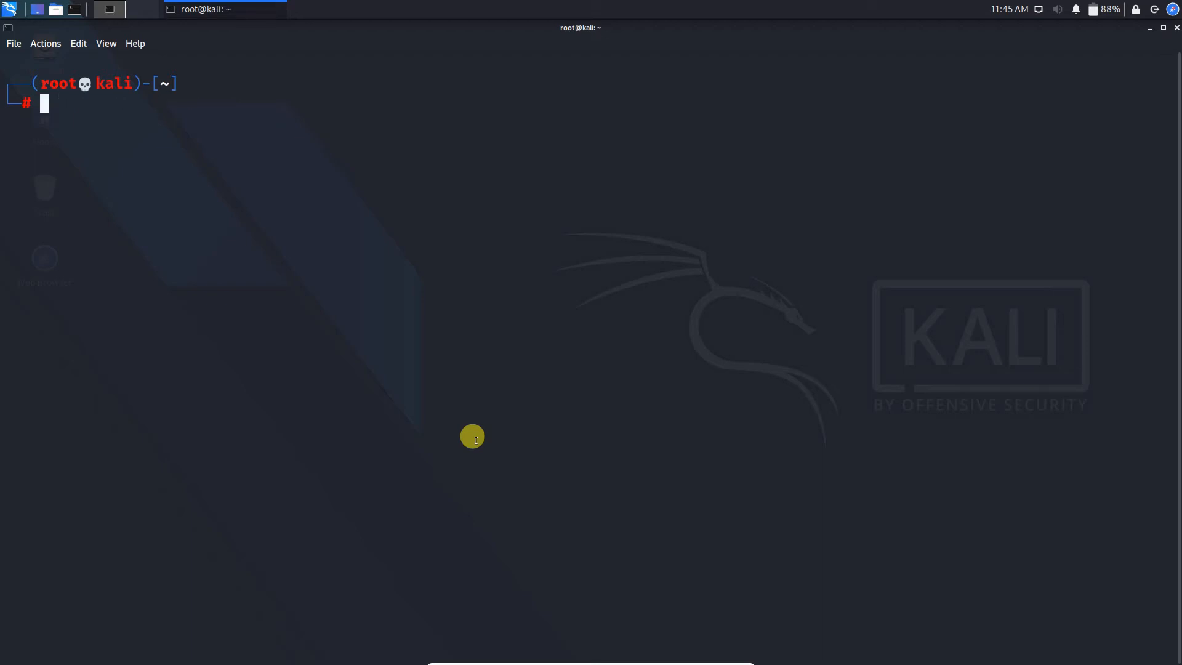
Step: Launch Wireshark and start a live packet capture on the eth0 interface
left_click(11, 10)
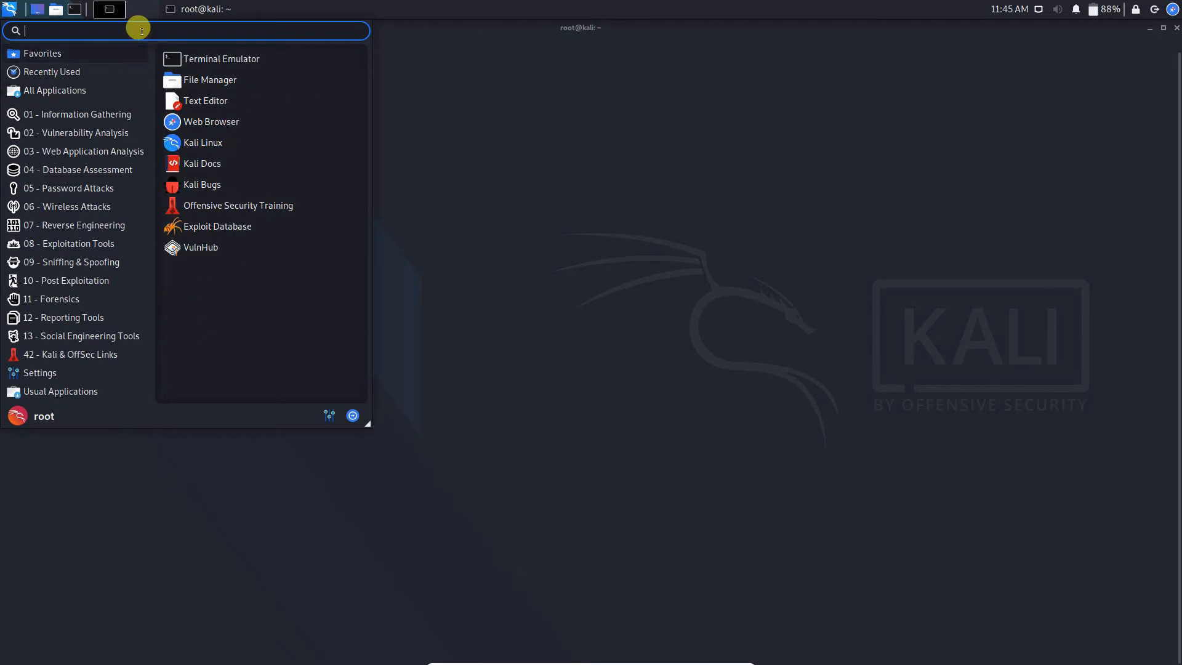
type("wires")
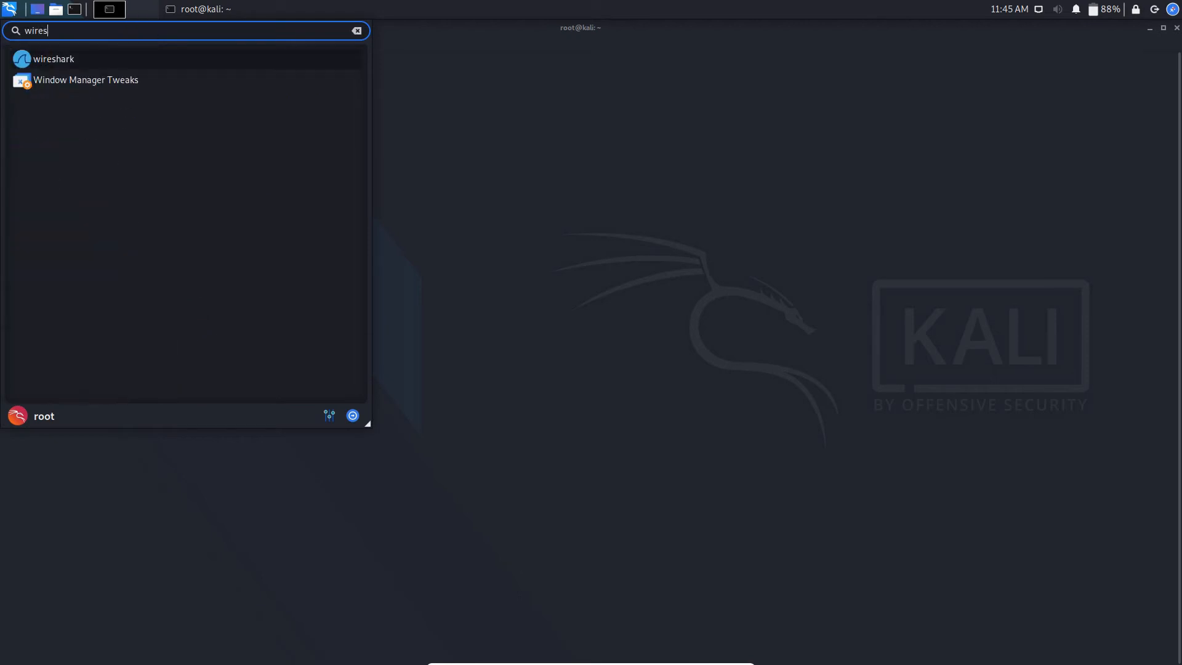
key("Return")
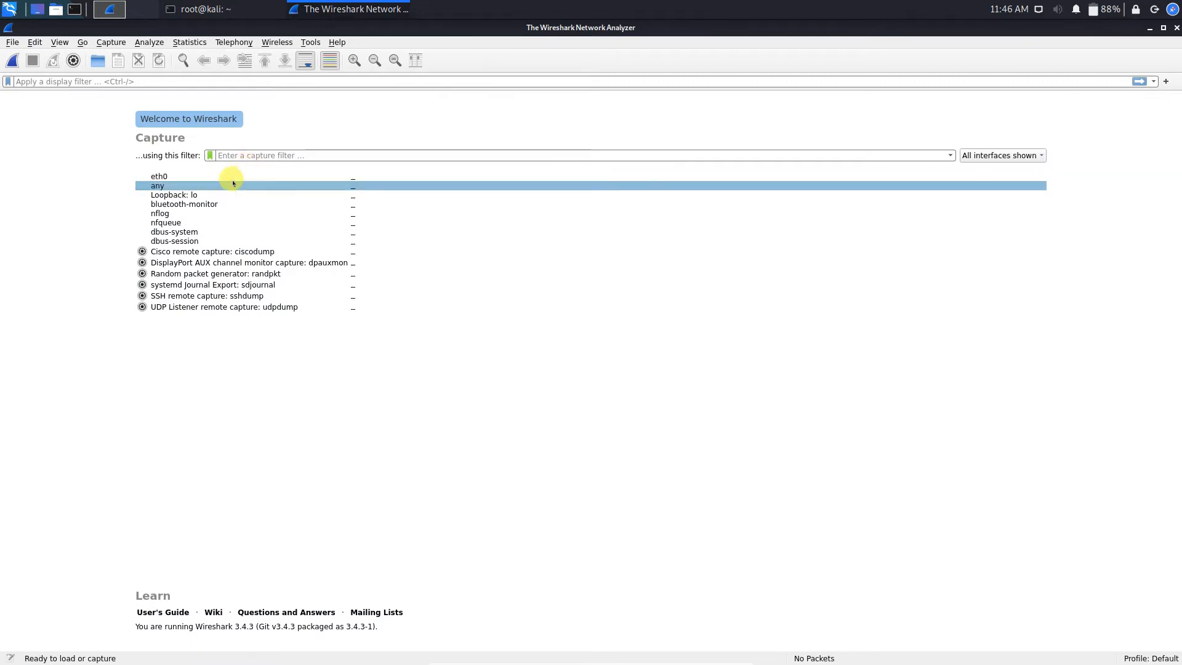
double_click(227, 177)
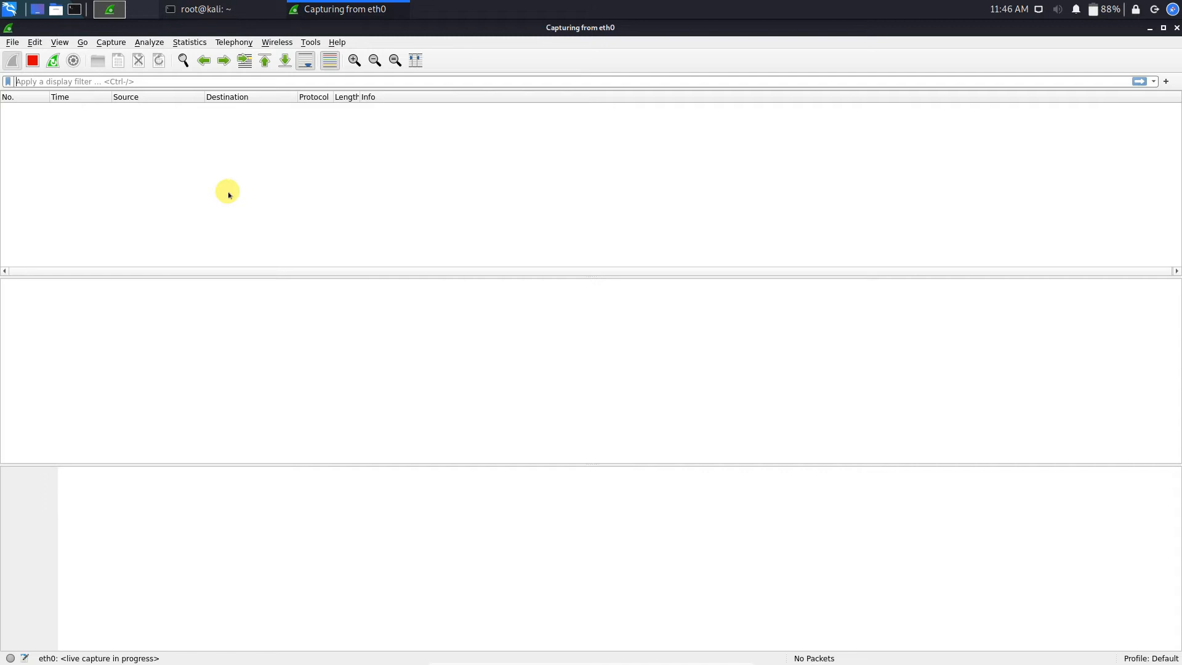
Step: Switch to the terminal and write the command nmap 10.0.10.9 at the prompt without running it
left_click(1150, 27)
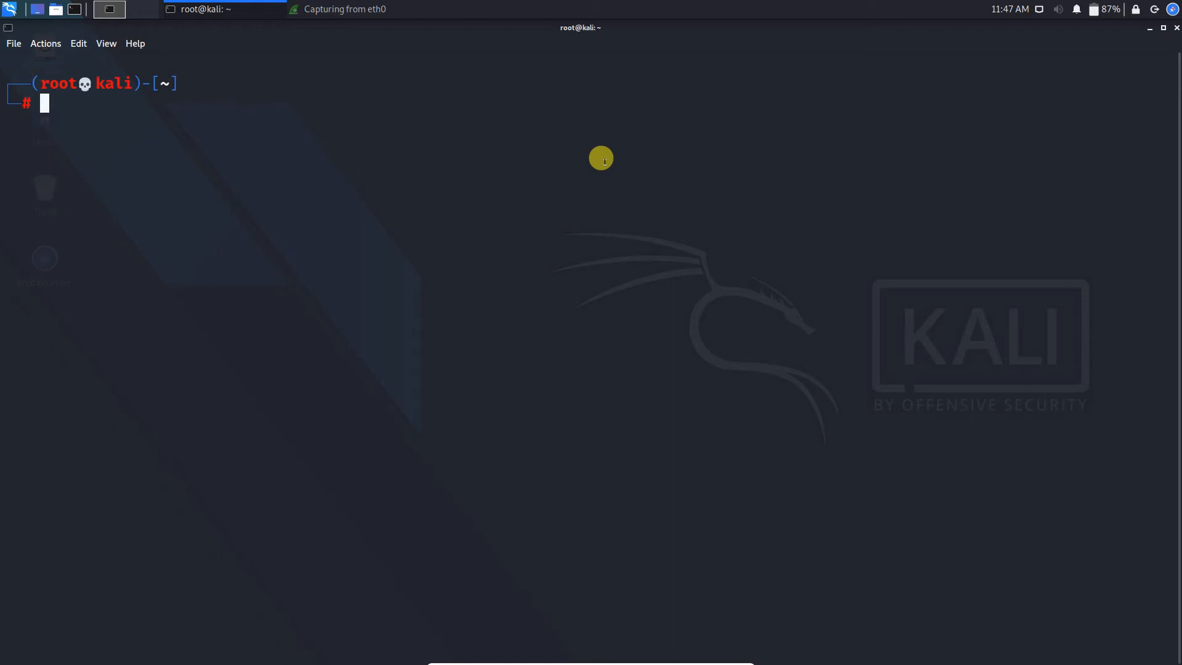
type("mao")
key("BackSpace")
key("BackSpace")
key("BackSpace")
type("nmap")
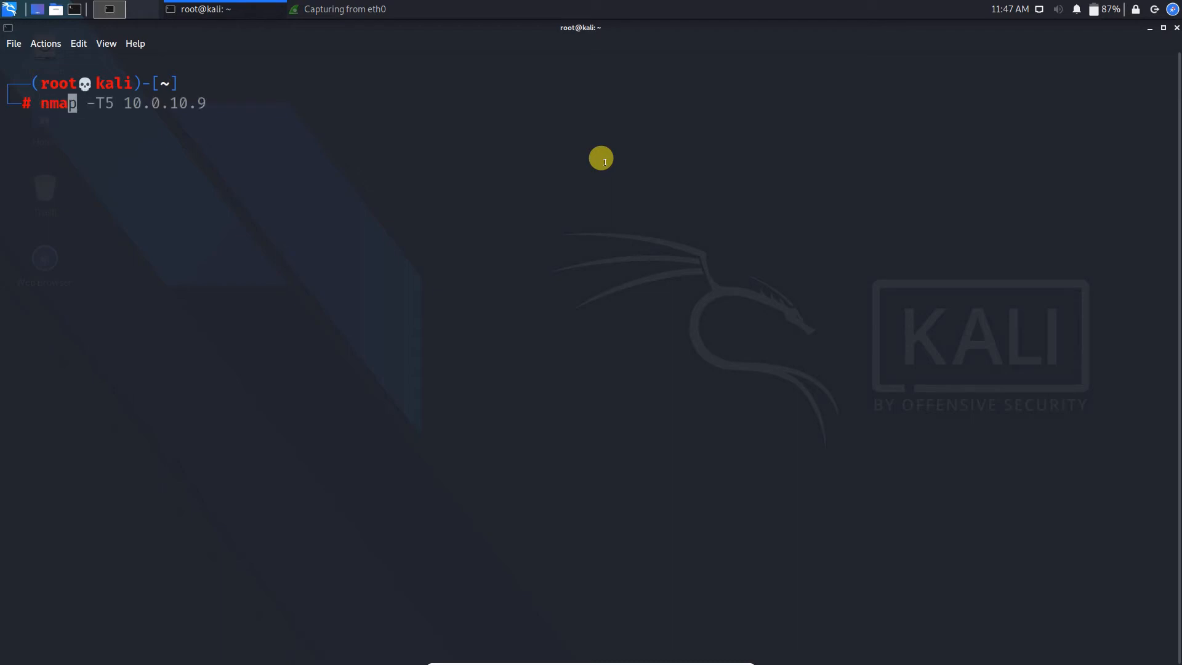
key("BackSpace")
type("p 10.0.10.9")
Step: Check the first captured packet in Wireshark, and run the prepared nmap scan in the terminal
key("alt+Tab")
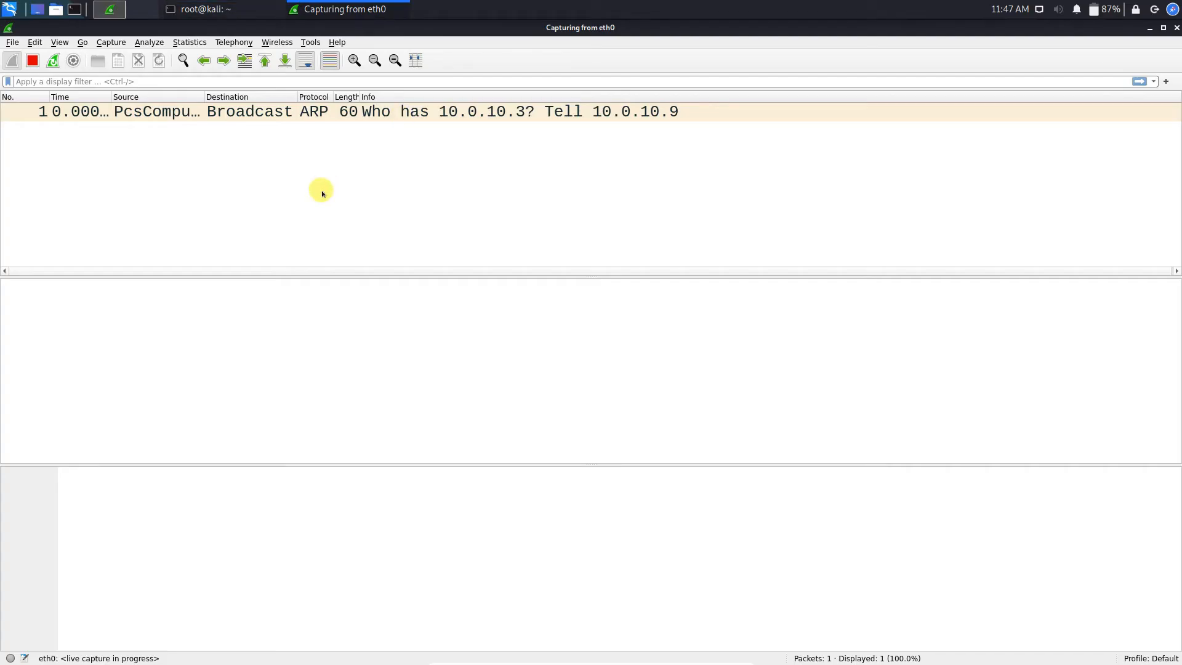
left_click(425, 112)
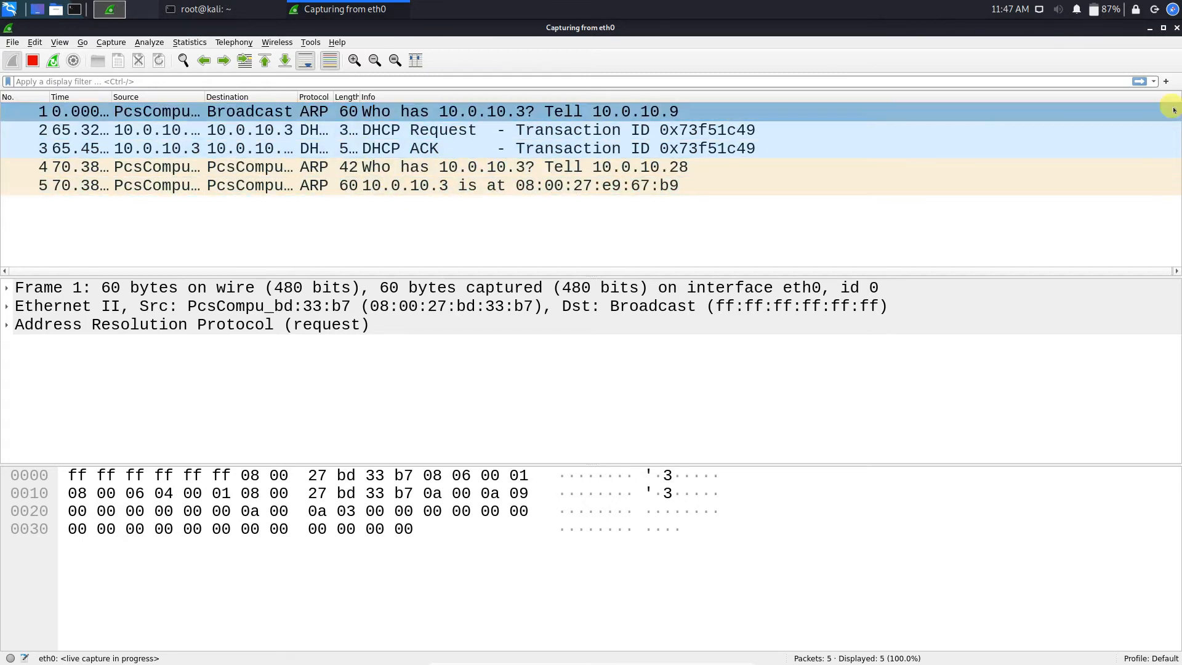
left_click(1149, 28)
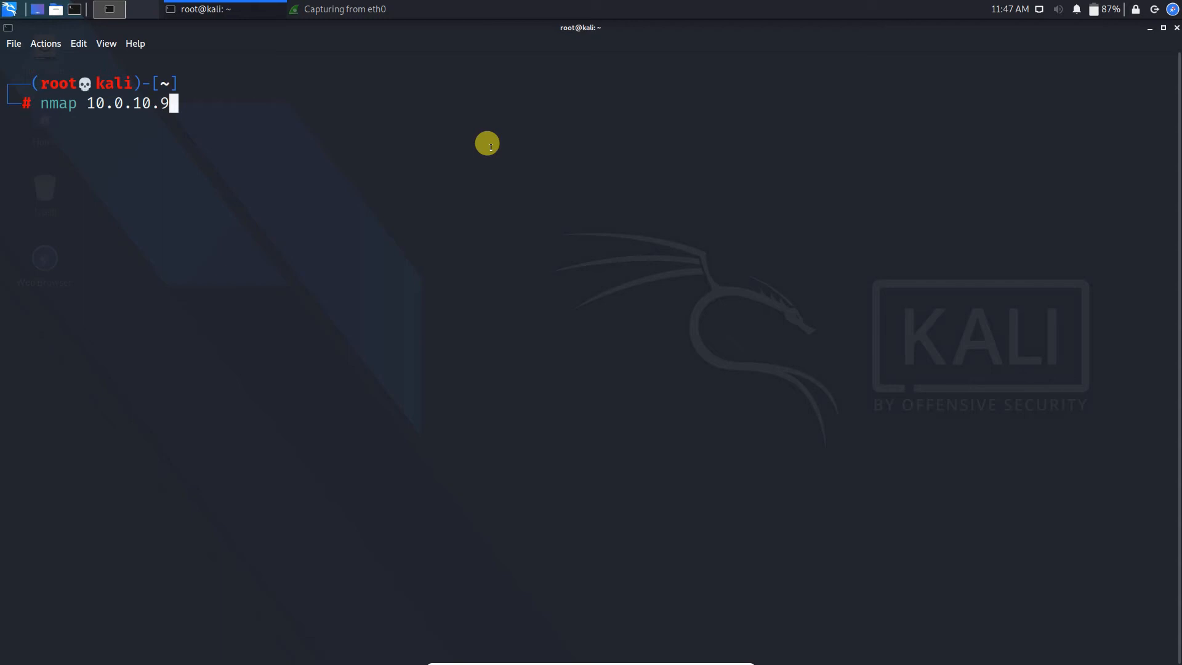
key("Return")
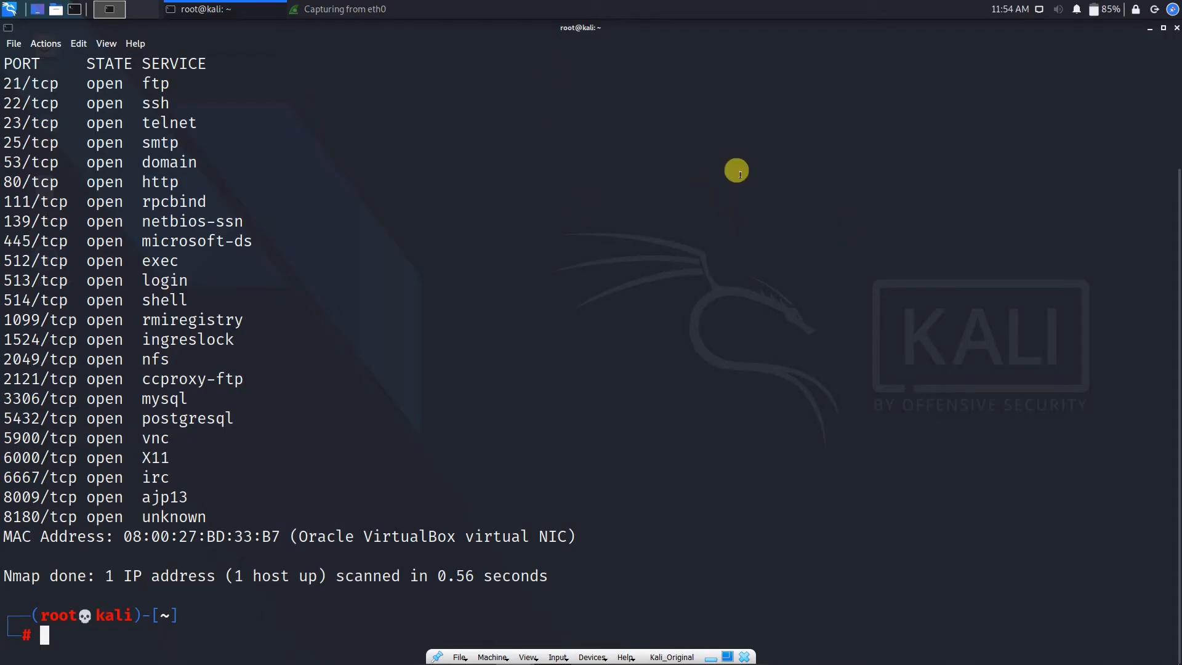
Step: Switch to Wireshark and examine the scan's captured TCP packets, going back from the latest towards the earlier ones
left_click(368, 9)
scroll(434, 197, "up", 20)
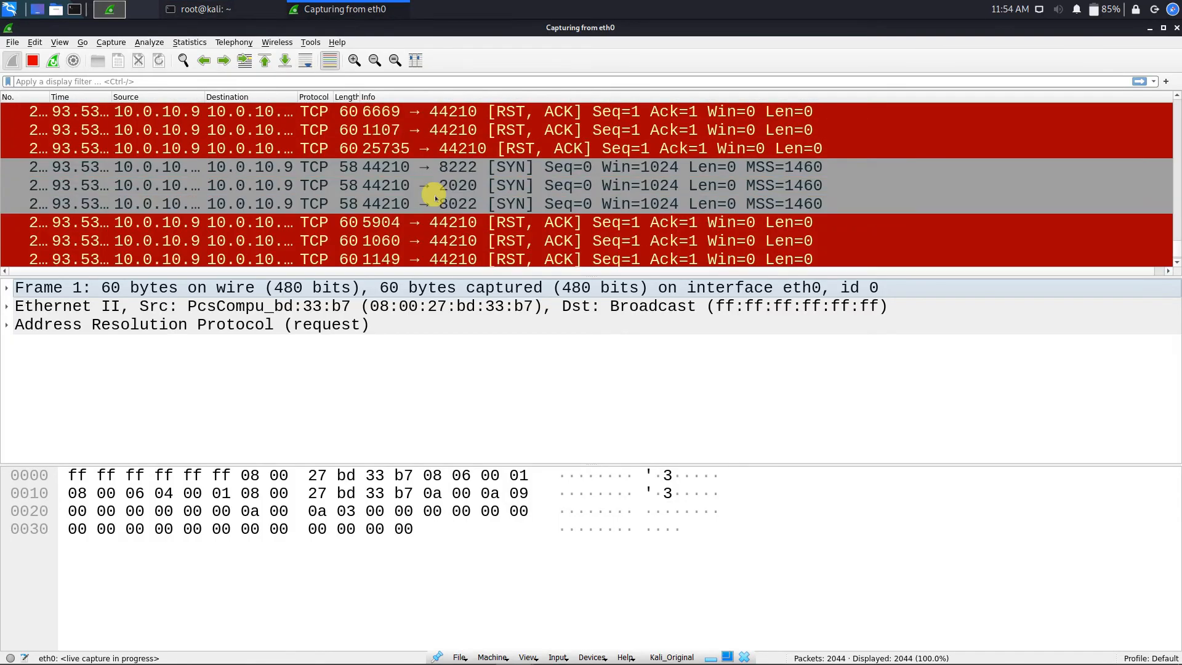
scroll(435, 197, "up", 5)
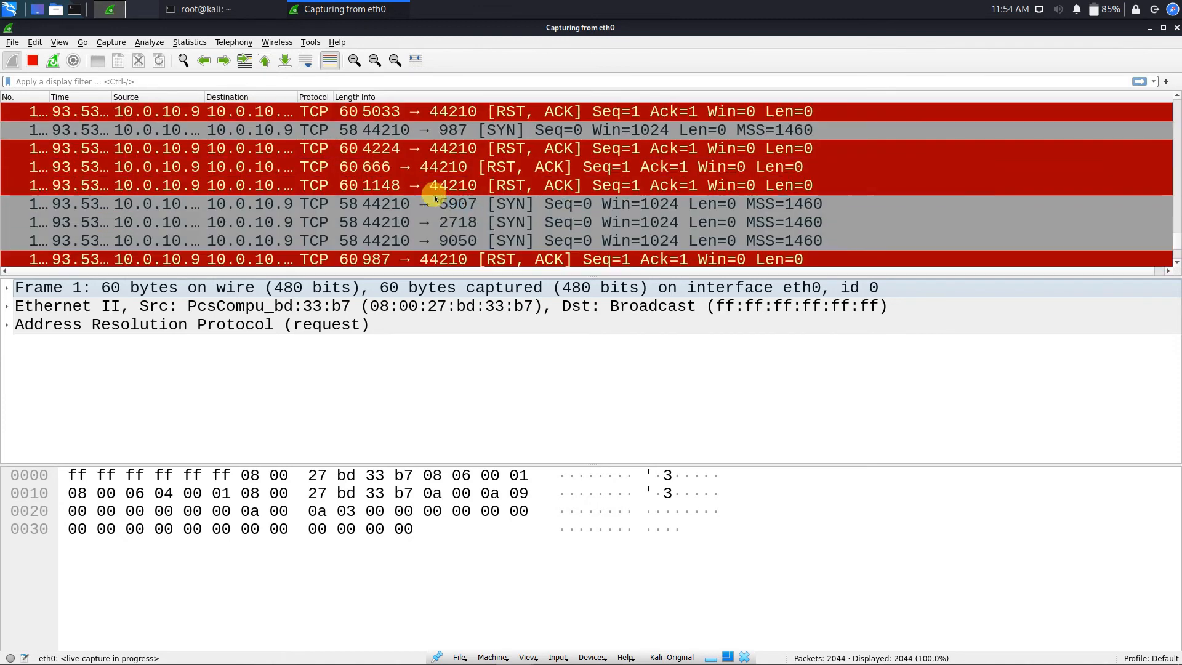
left_click(545, 536)
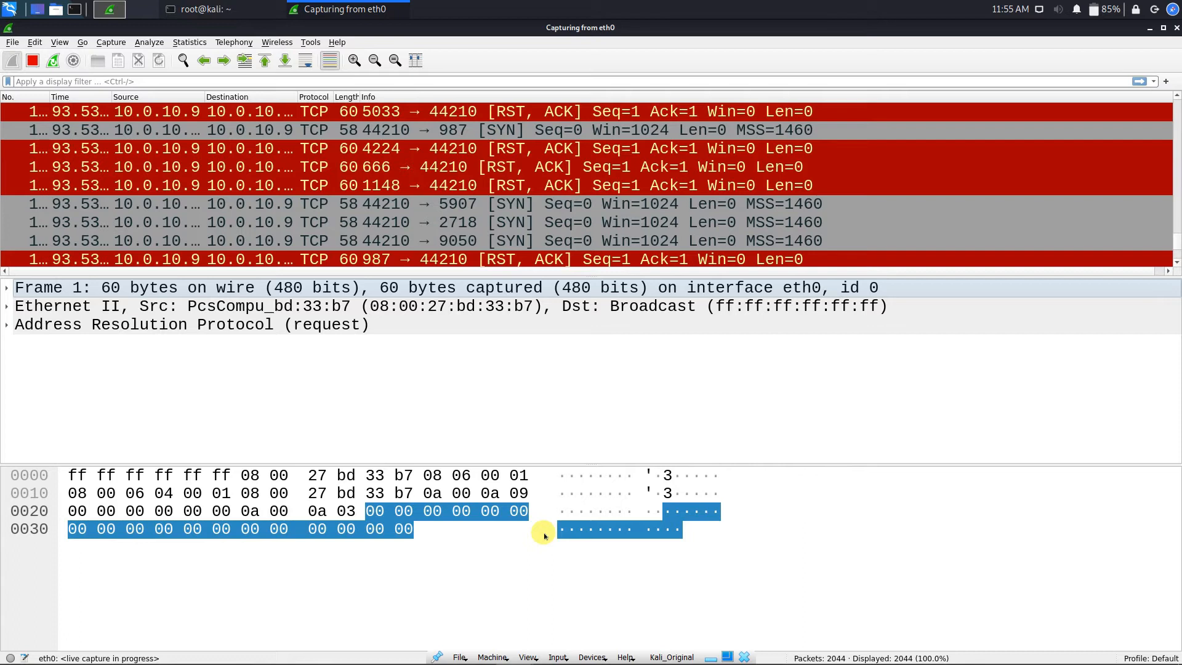
scroll(449, 165, "up", 8)
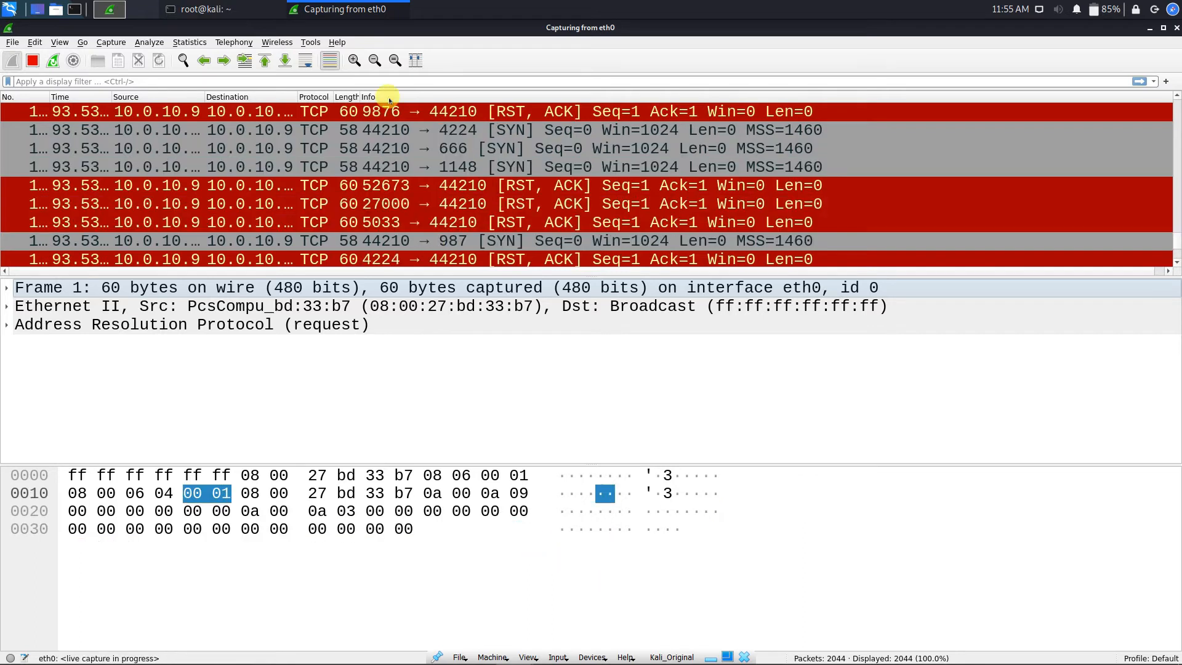
scroll(449, 162, "up", 10)
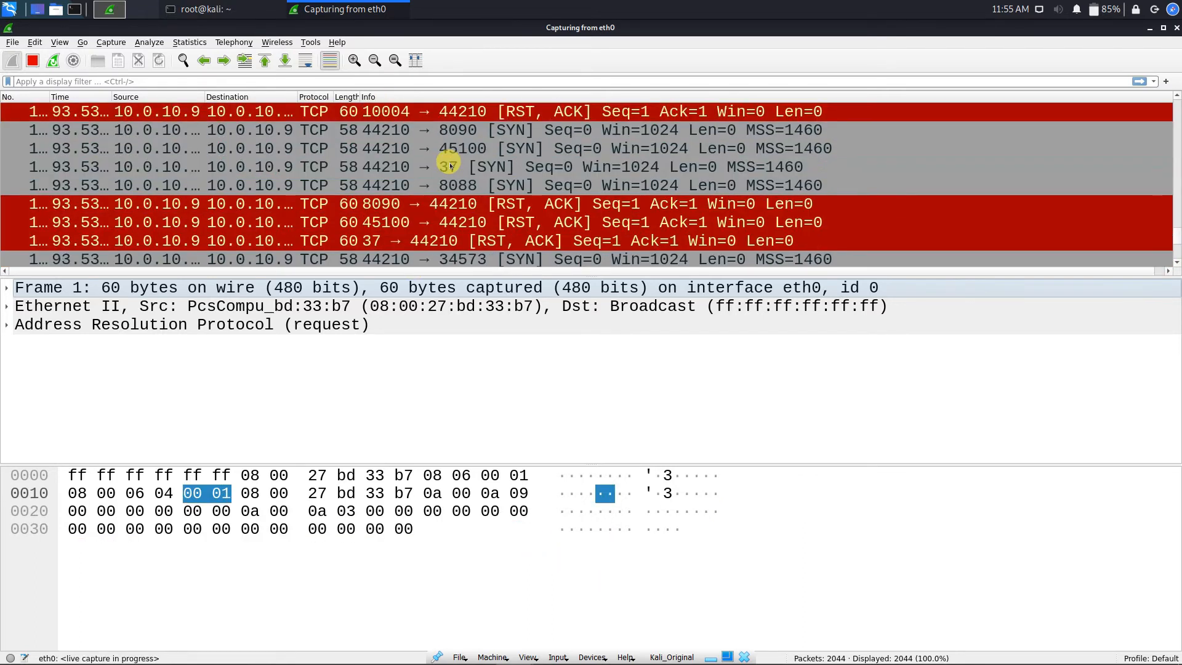
scroll(450, 163, "up", 10)
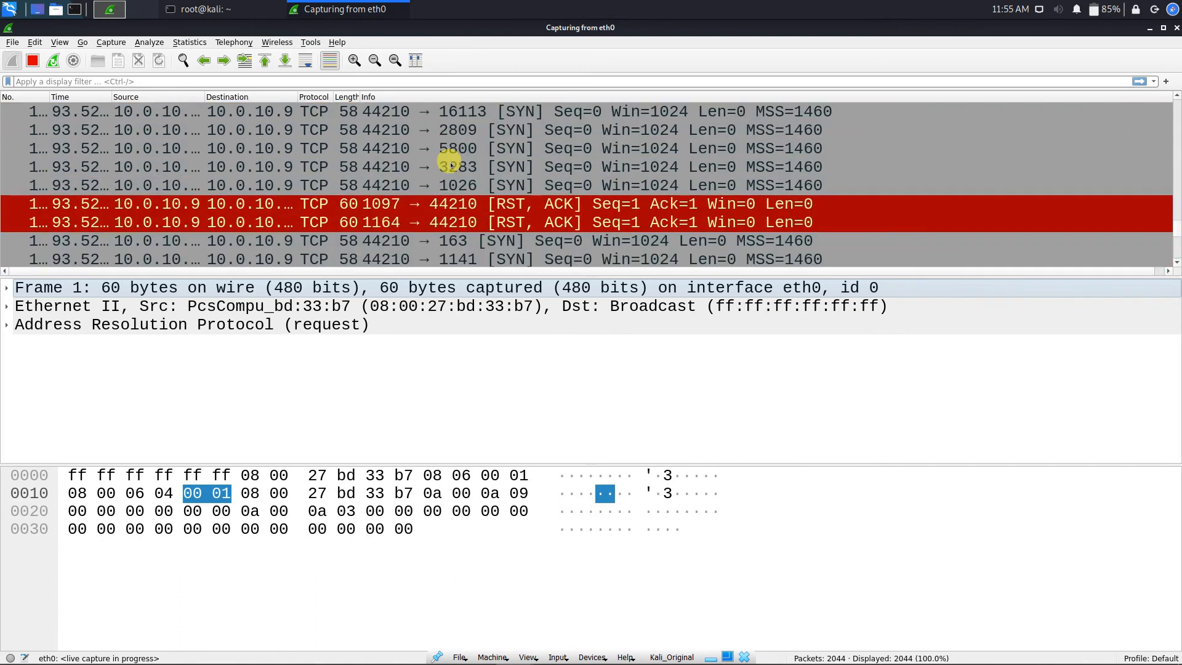
scroll(450, 164, "up", 10)
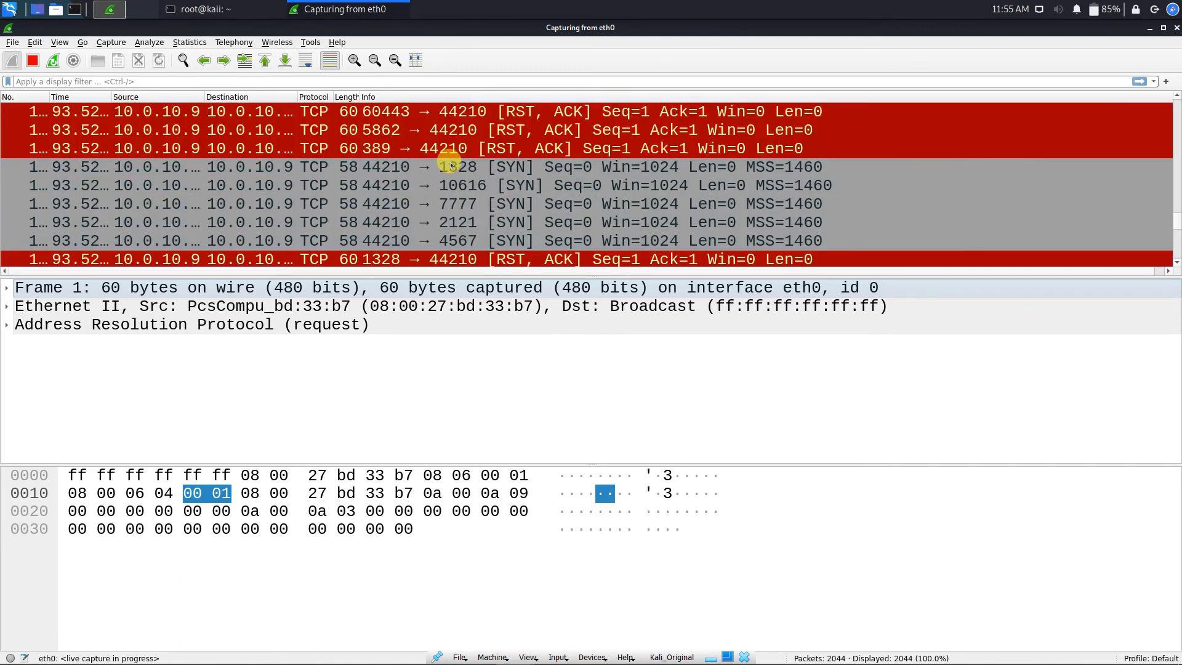
scroll(450, 163, "up", 10)
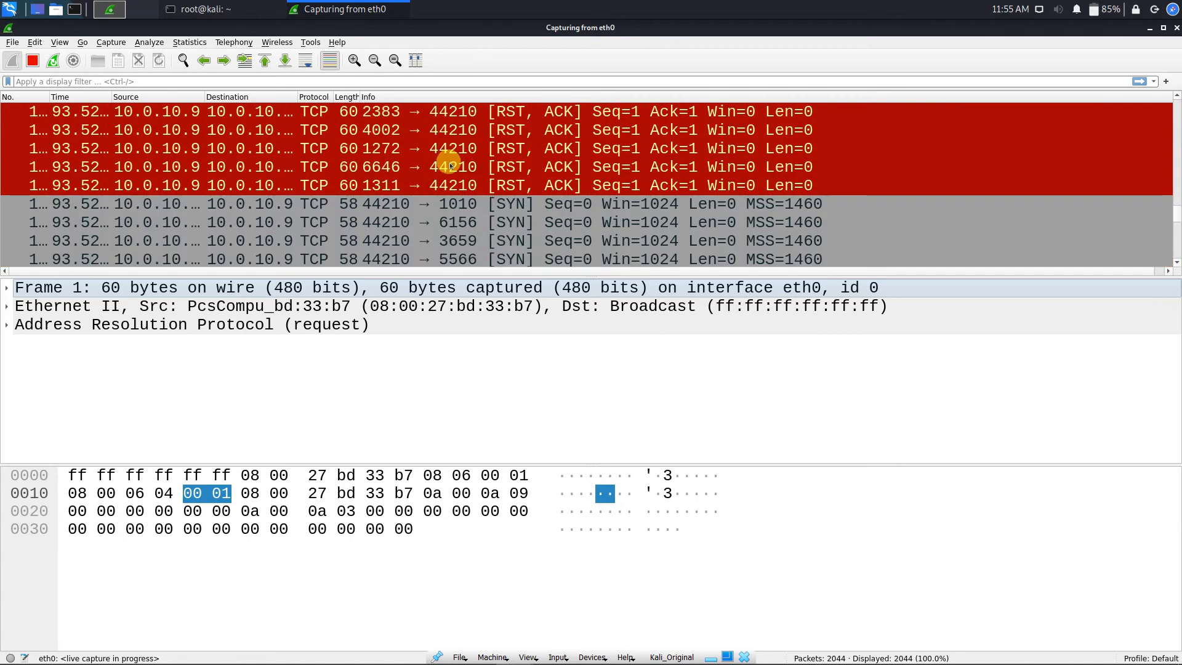
scroll(450, 164, "up", 10)
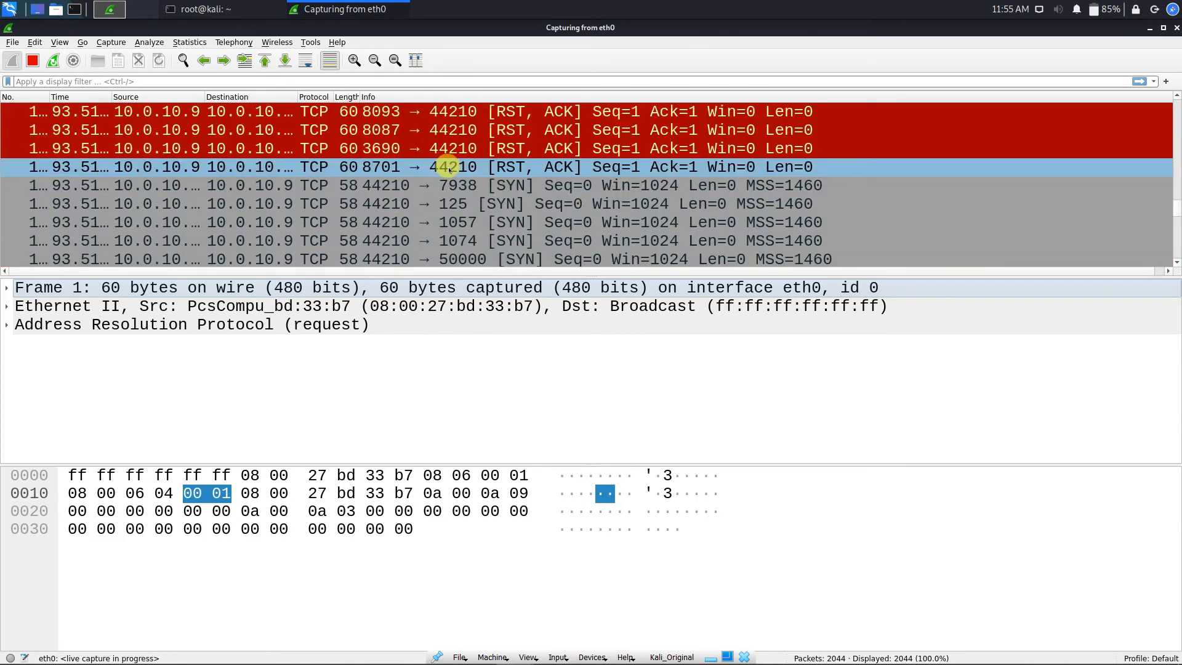
Step: Go to the start of the packet list and examine the SYN requests and the SYN, ACK and RST replies for the scanned ports
left_click_drag(1172, 198, 1172, 86)
scroll(826, 197, "down", 10)
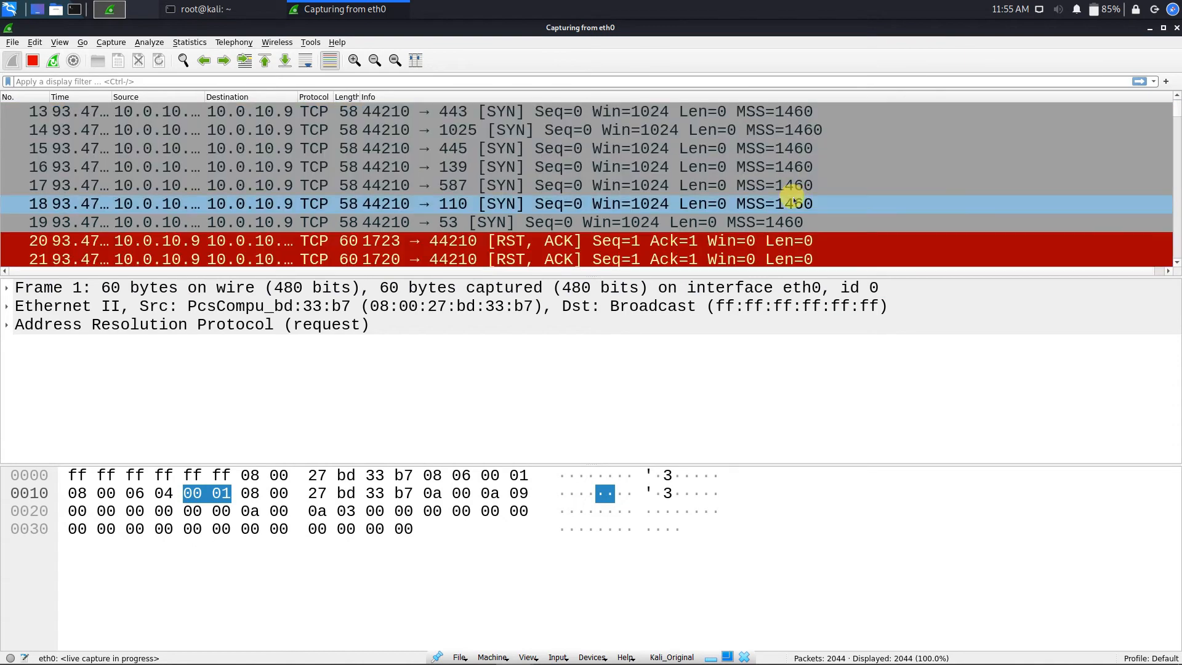
scroll(688, 170, "down", 3)
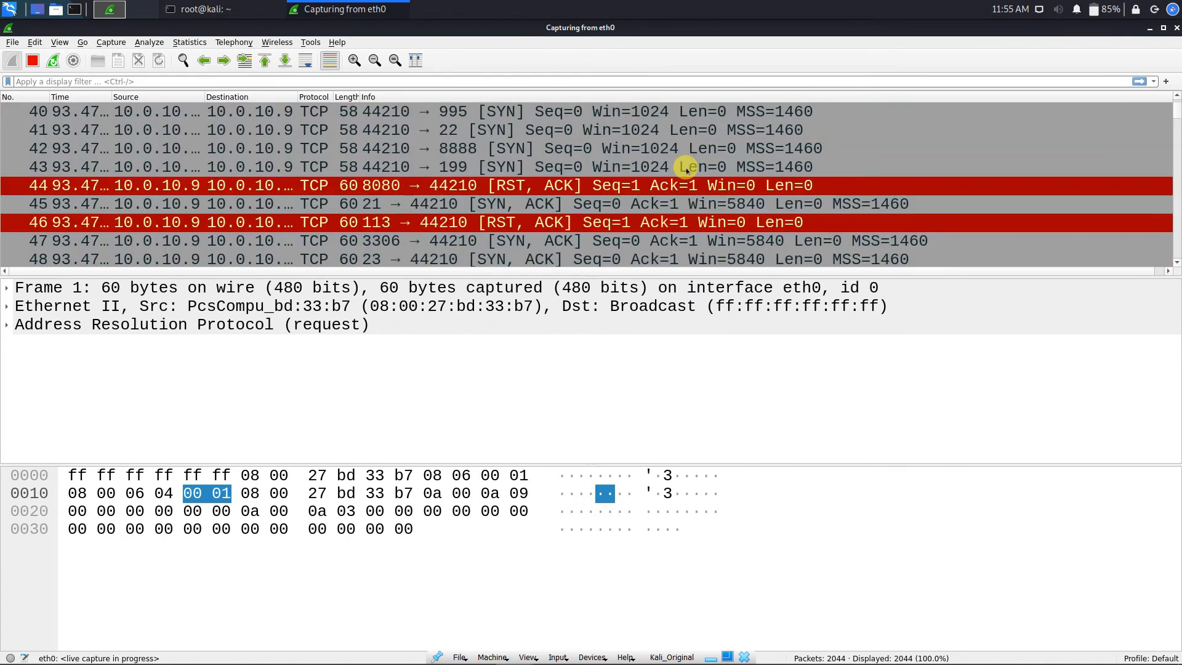
scroll(687, 170, "down", 1)
scroll(677, 173, "up", 4)
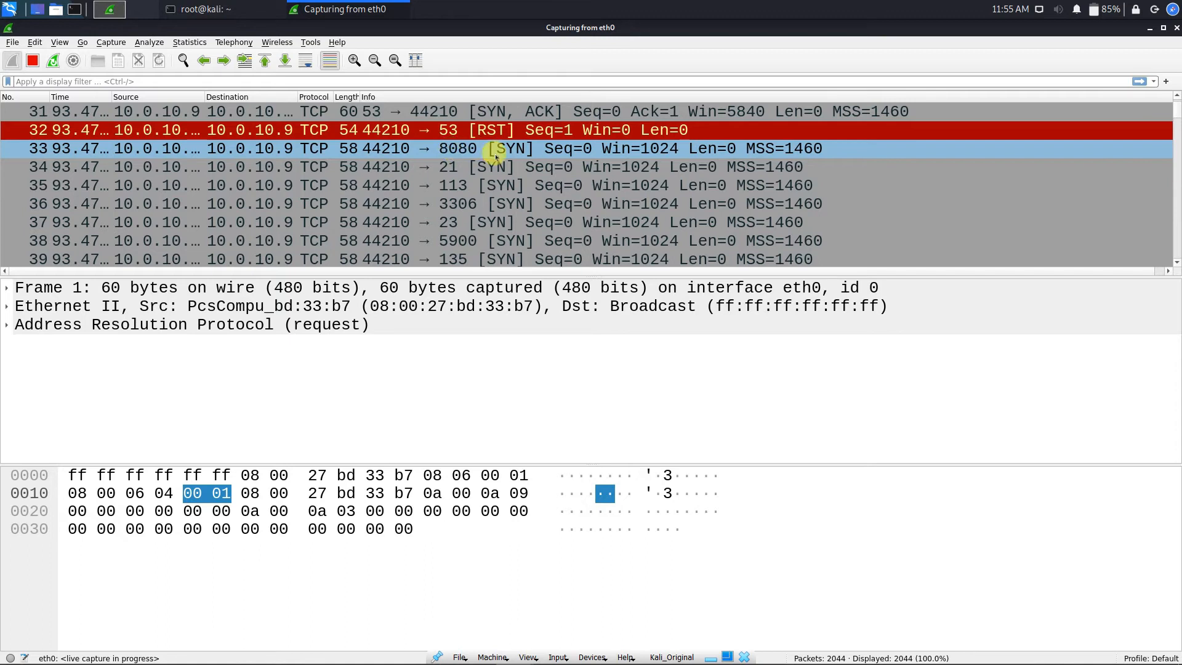
scroll(495, 172, "down", 3)
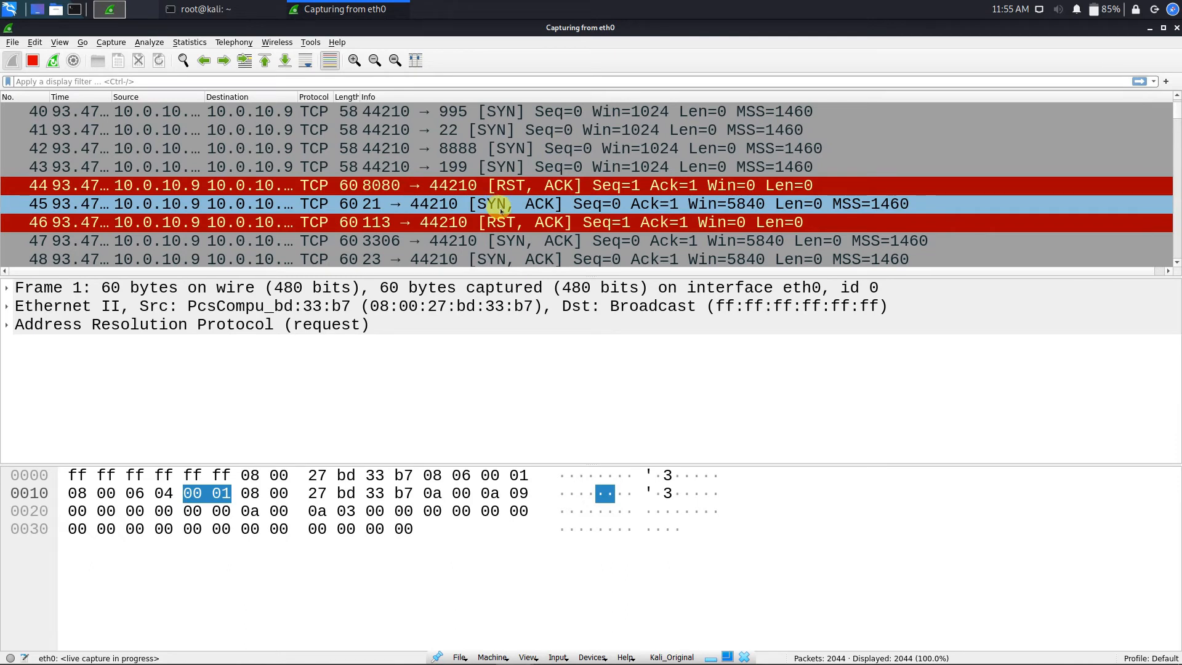
scroll(502, 206, "down", 5)
scroll(510, 194, "down", 8)
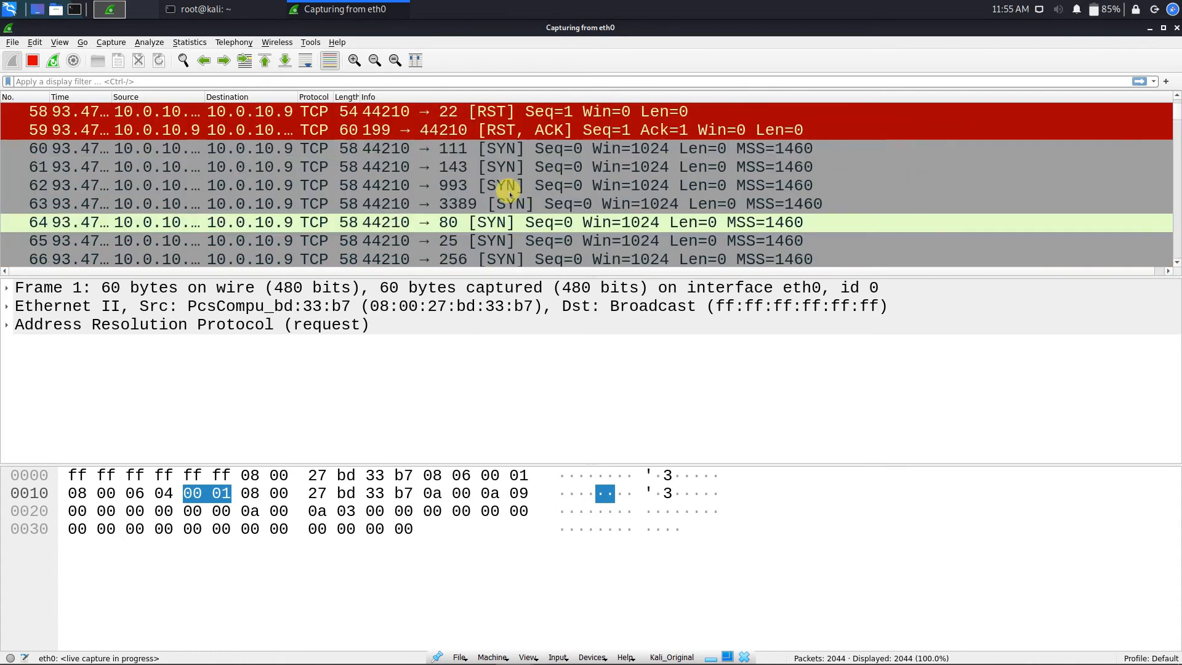
scroll(509, 195, "down", 8)
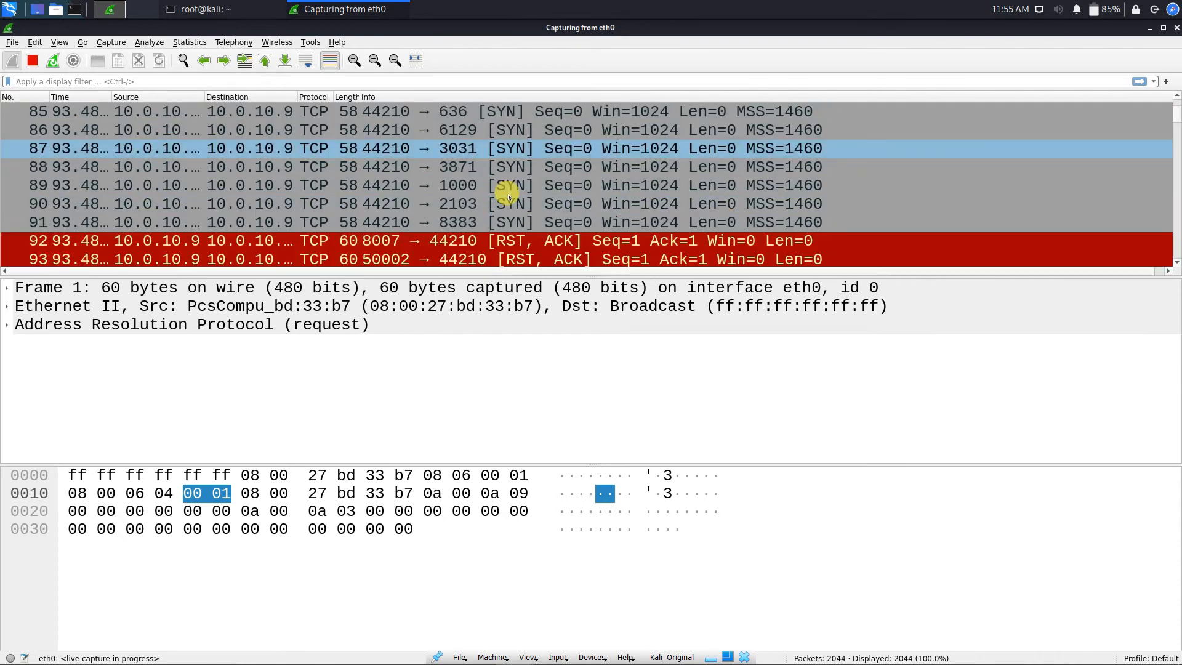
scroll(510, 196, "down", 6)
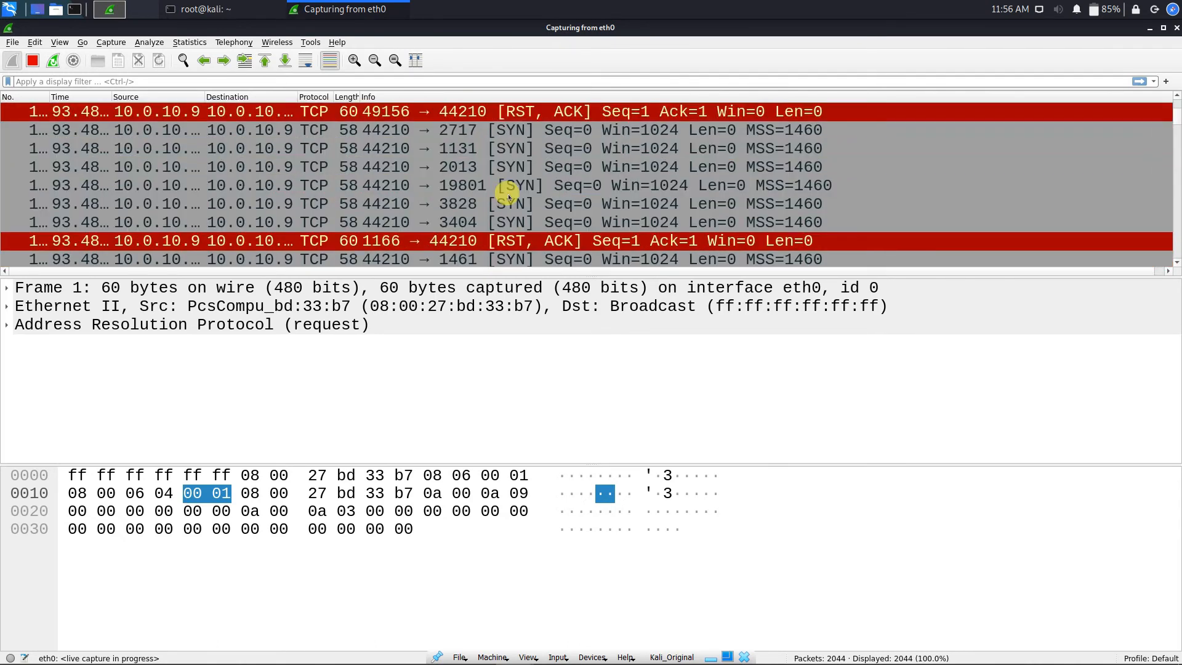
scroll(509, 198, "down", 8)
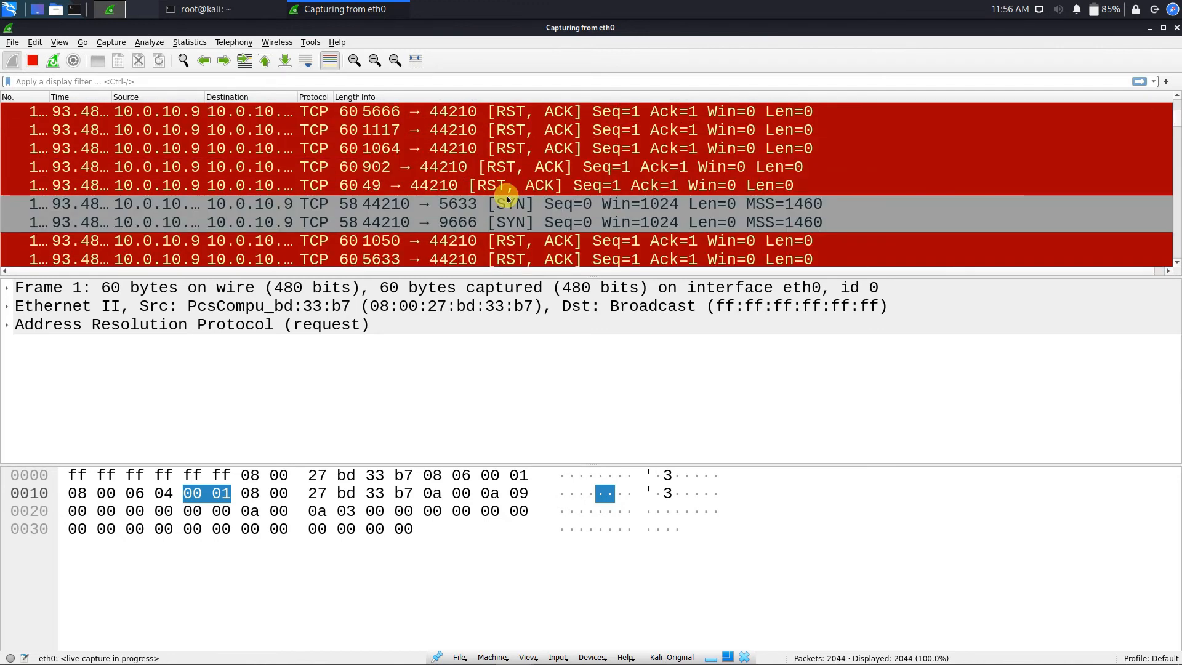
scroll(509, 199, "down", 5)
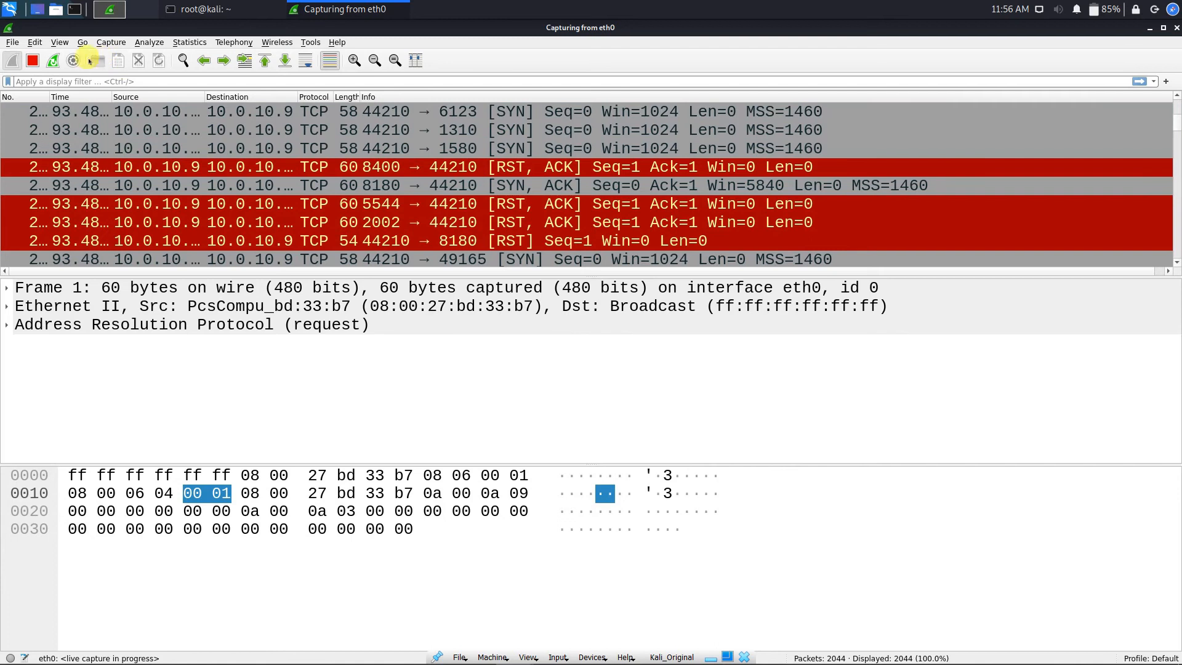
Step: Stop the capture and start a new one on eth0 without saving the captured packets
left_click(32, 60)
left_click(184, 151)
key("ctrl+e")
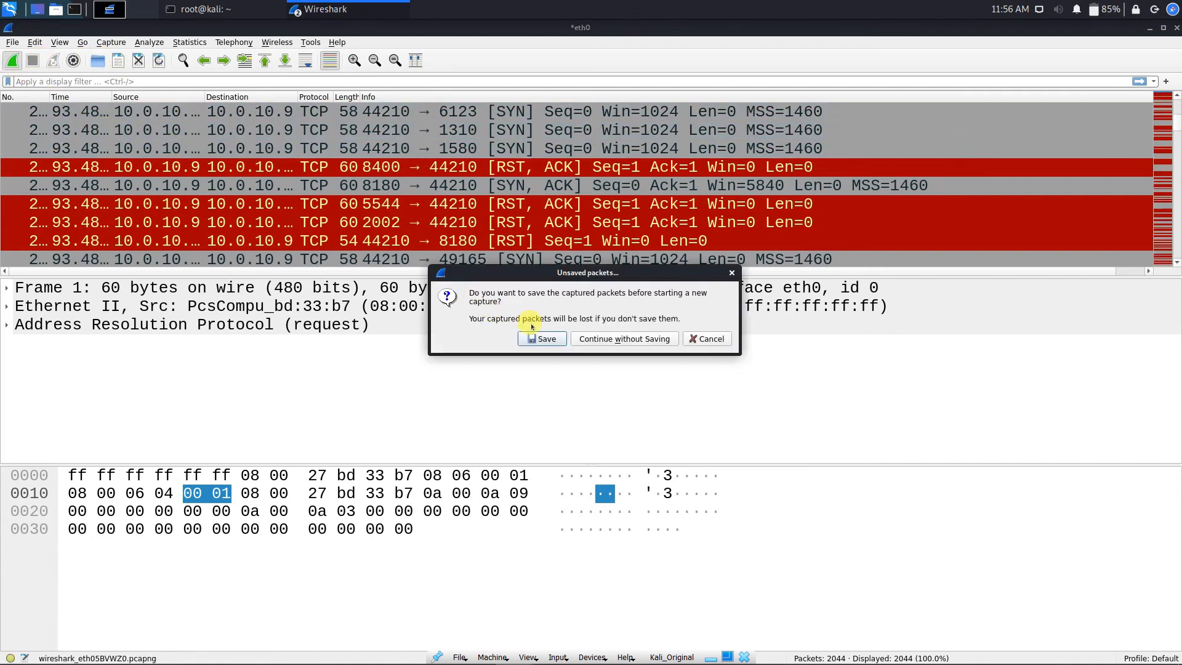
left_click(665, 339)
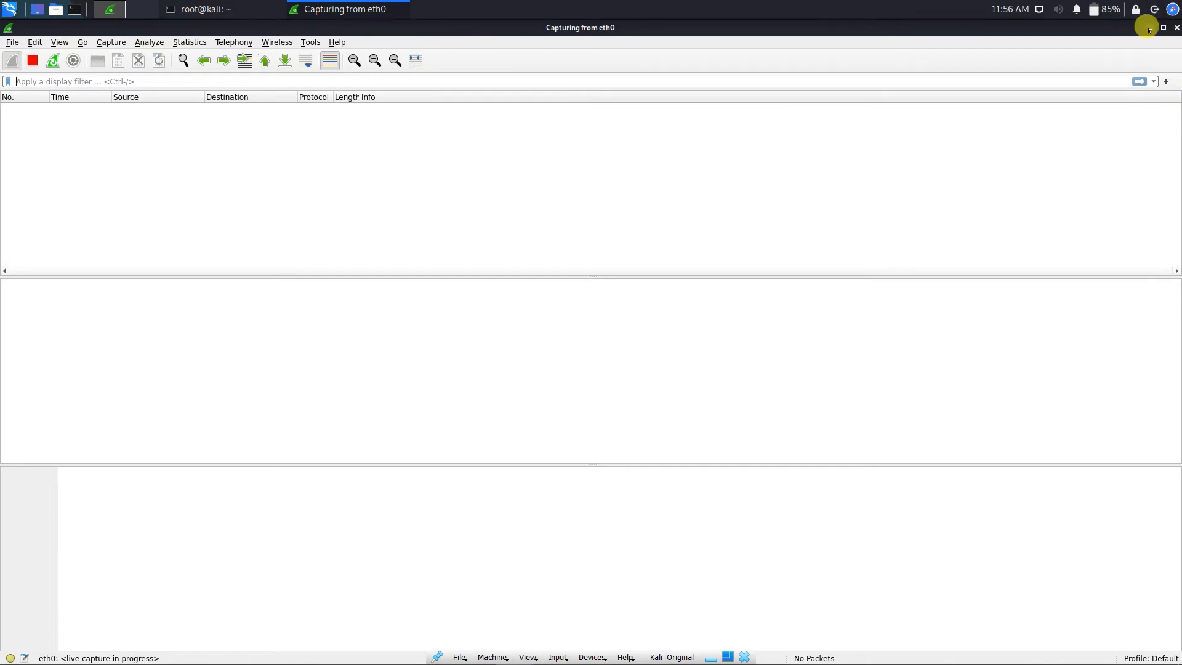
Step: Switch to the terminal and clear the previous scan output
key("alt+Tab")
type("clear")
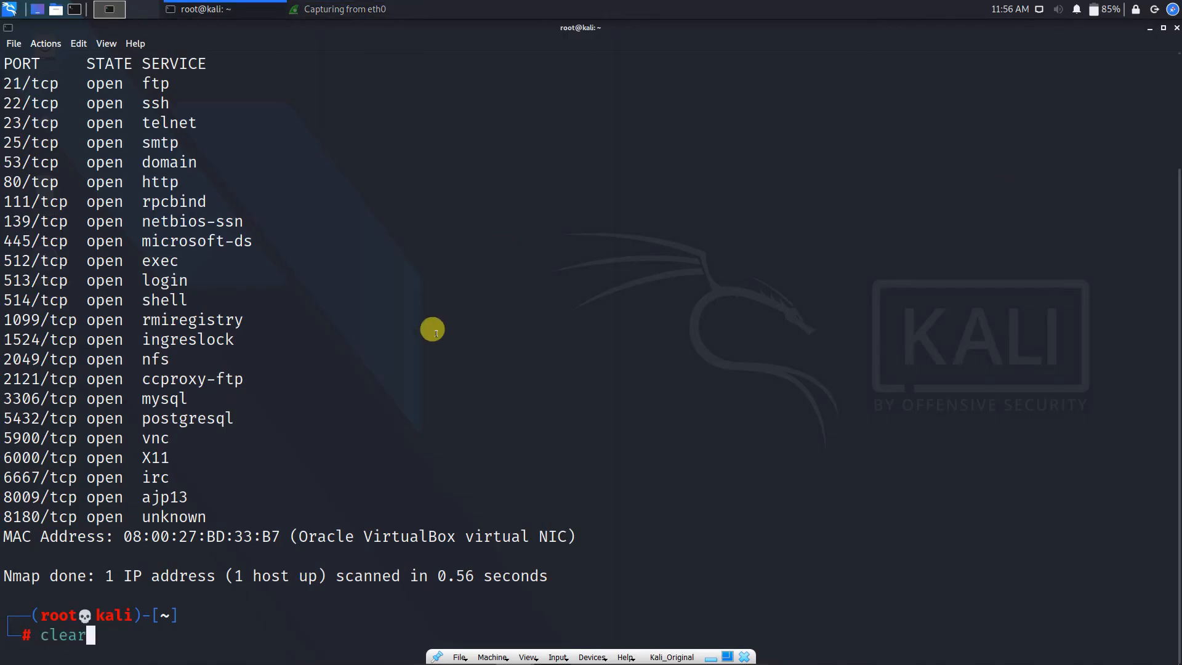
key("Return")
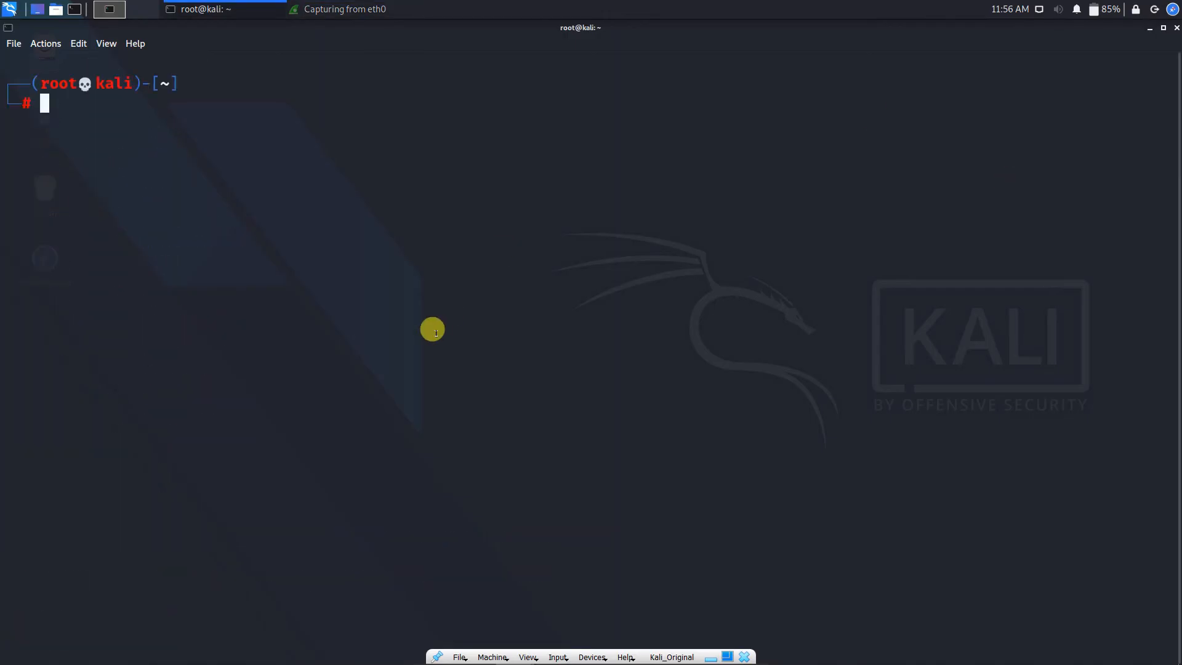
Step: Run a TCP connect scan of the target with nmap -T5 -sT 10.0.10.9 and check how long it took
type("nmap -t")
key("BackSpace")
type("t%")
key("BackSpace")
key("BackSpace")
type("t6")
key("BackSpace")
key("BackSpace")
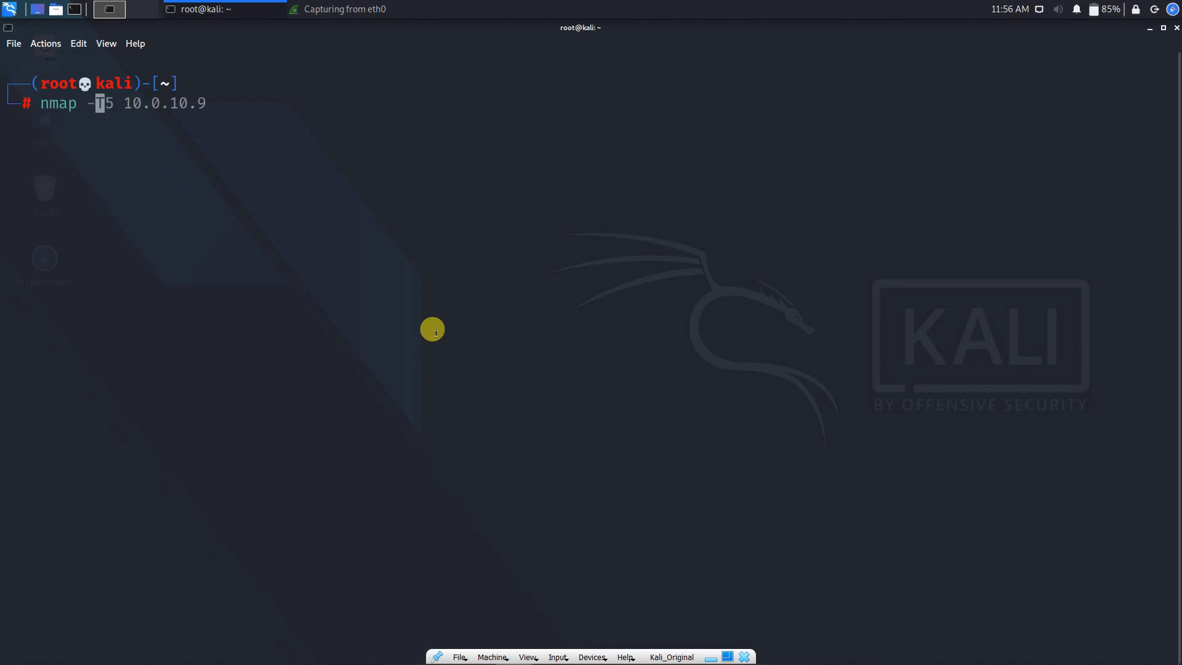
type("T5")
key("Right")
key("Left")
key("Left")
key("Left")
key("Left")
key("Left")
key("Left")
key("Left")
key("Left")
key("Left")
key("Left")
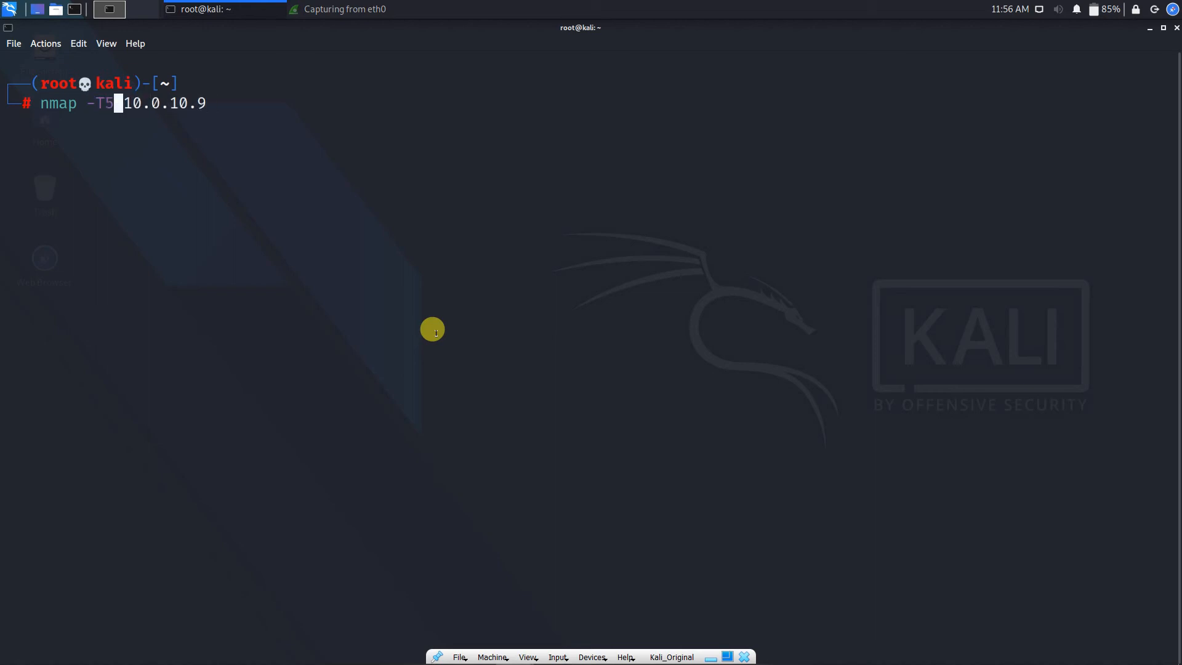
type("-sT")
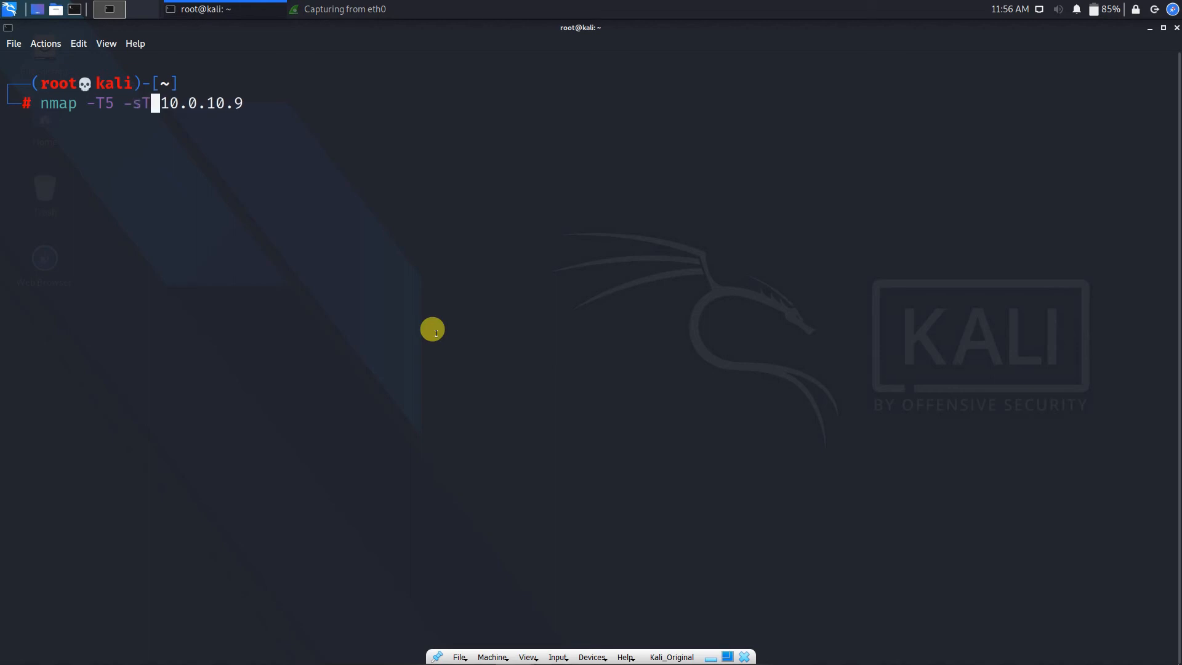
key("Return")
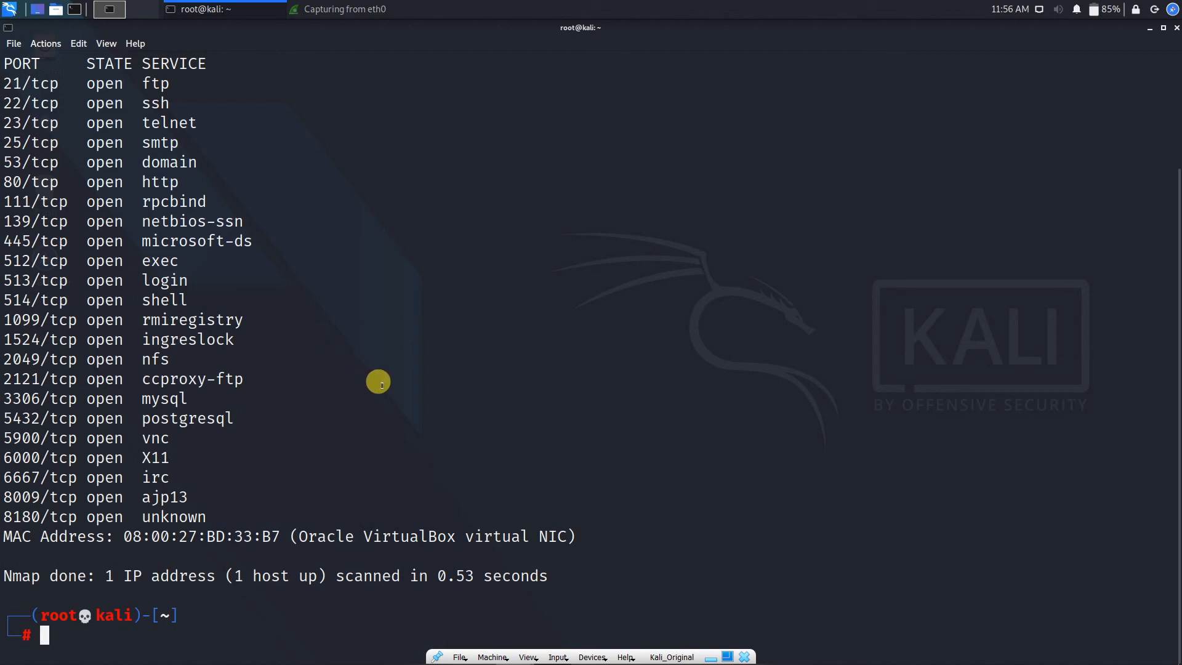
left_click_drag(565, 557, 399, 552)
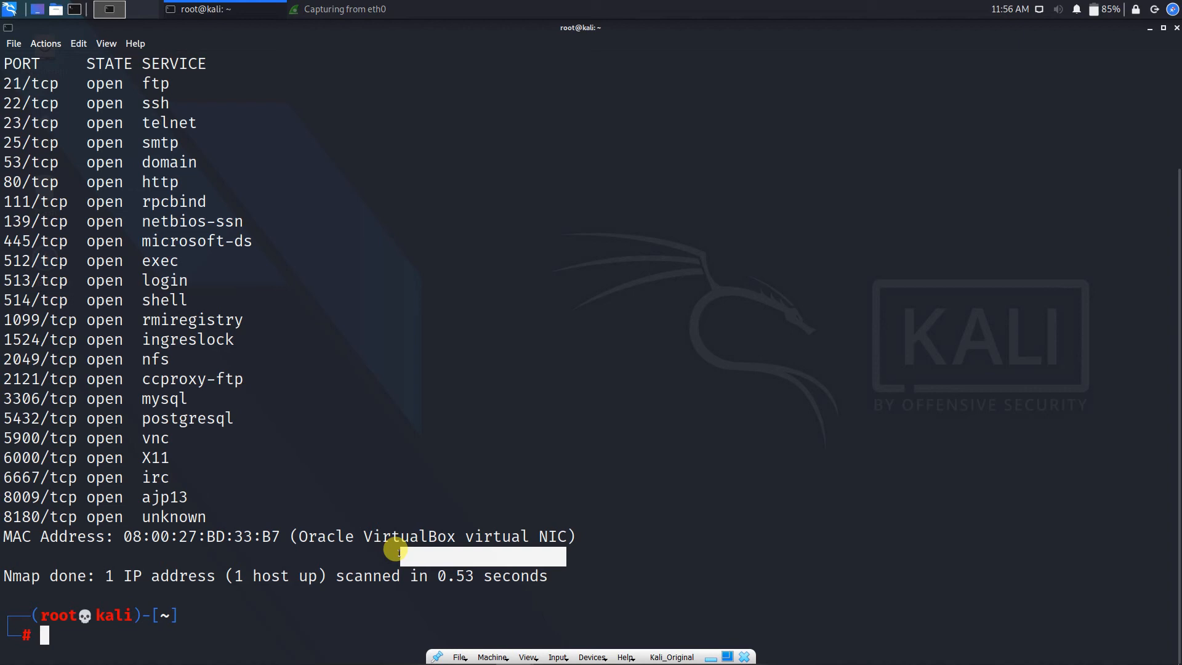
Step: Switch to Wireshark and examine the connect scan's SYN, SYN-ACK, ACK and RST packets from the start of the packet list
left_click(348, 10)
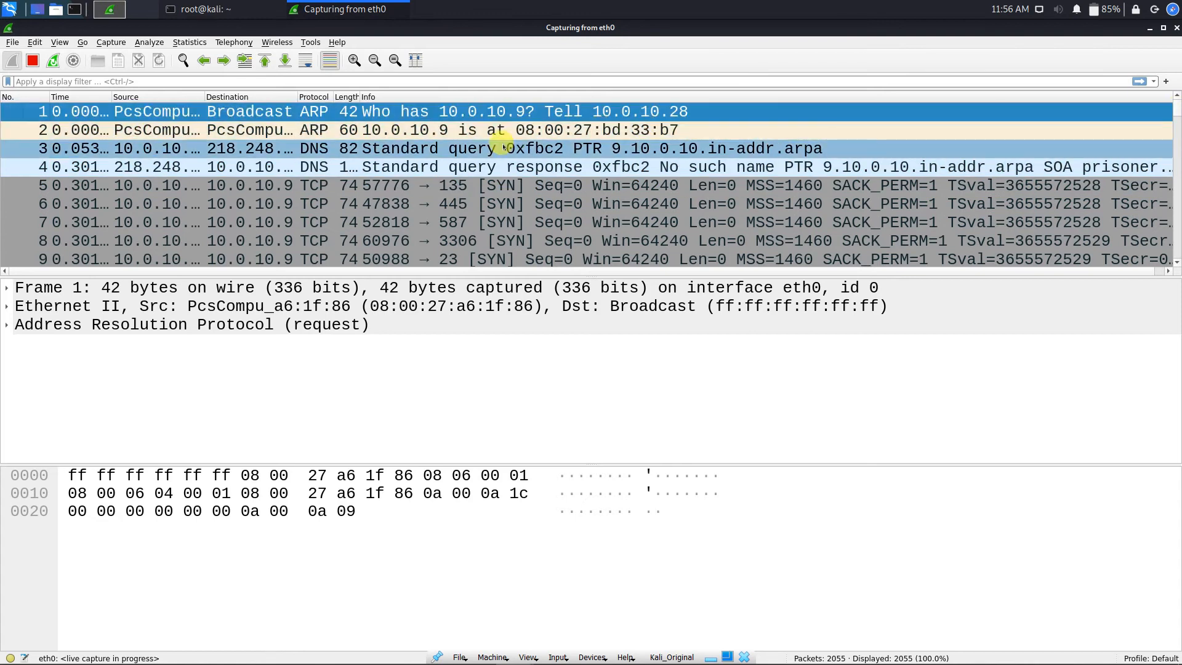
scroll(626, 184, "down", 2)
scroll(563, 194, "down", 4)
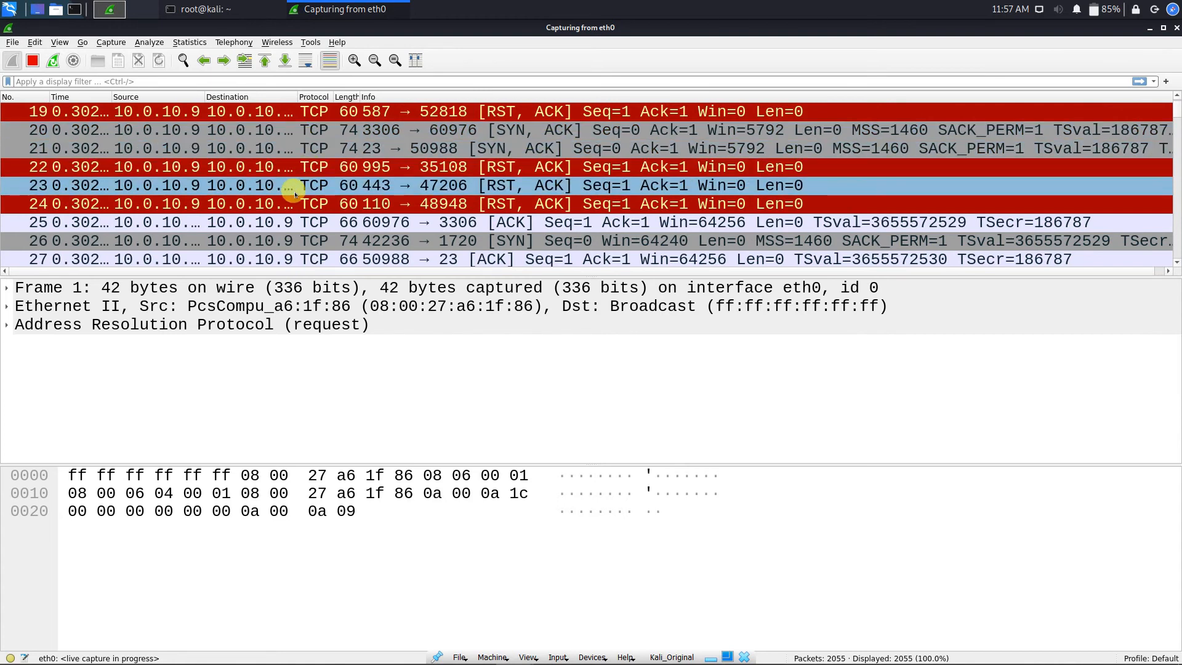
scroll(689, 232, "down", 1)
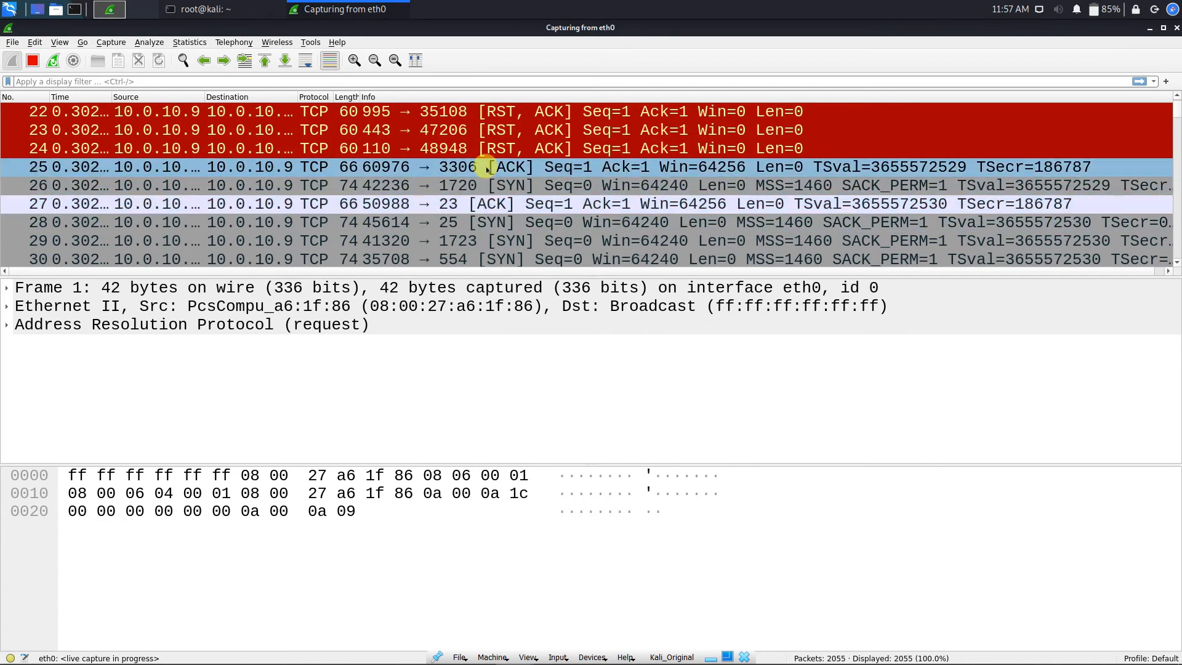
scroll(486, 200, "down", 1)
scroll(486, 201, "down", 3)
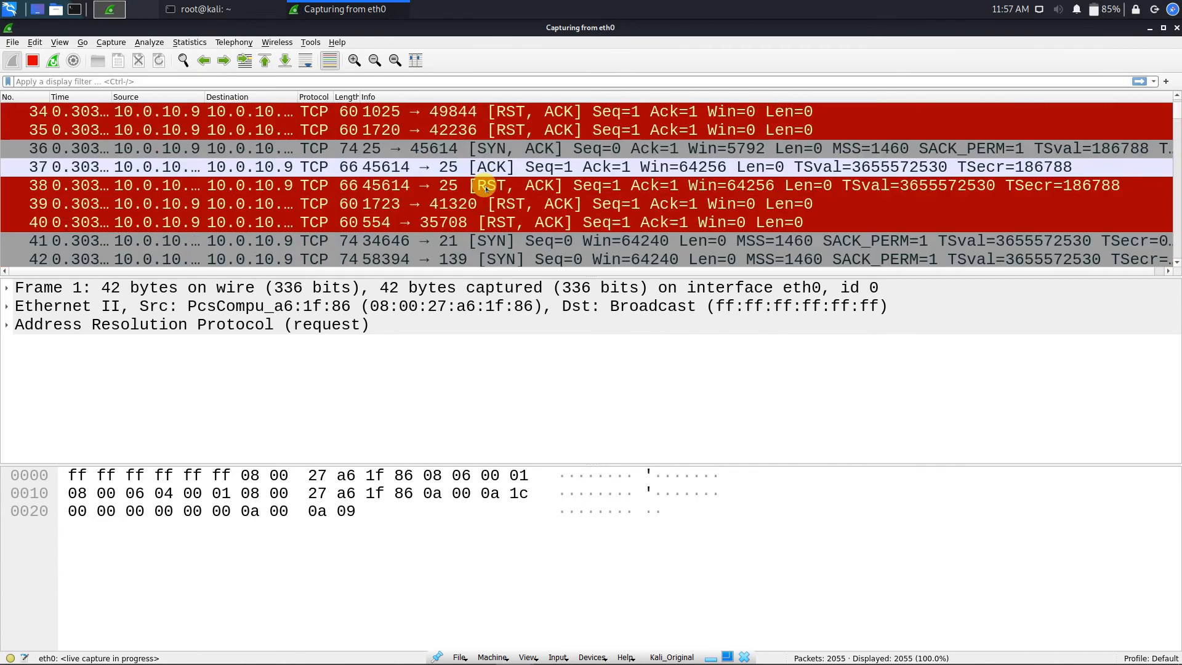
scroll(496, 173, "down", 7)
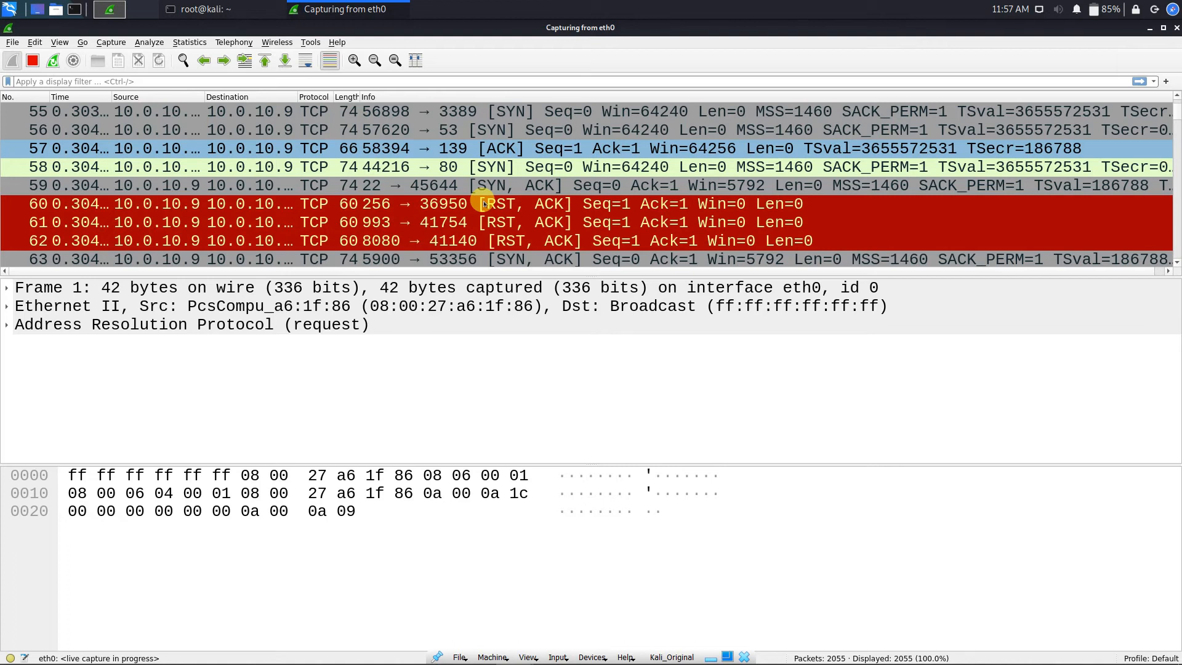
left_click(544, 204)
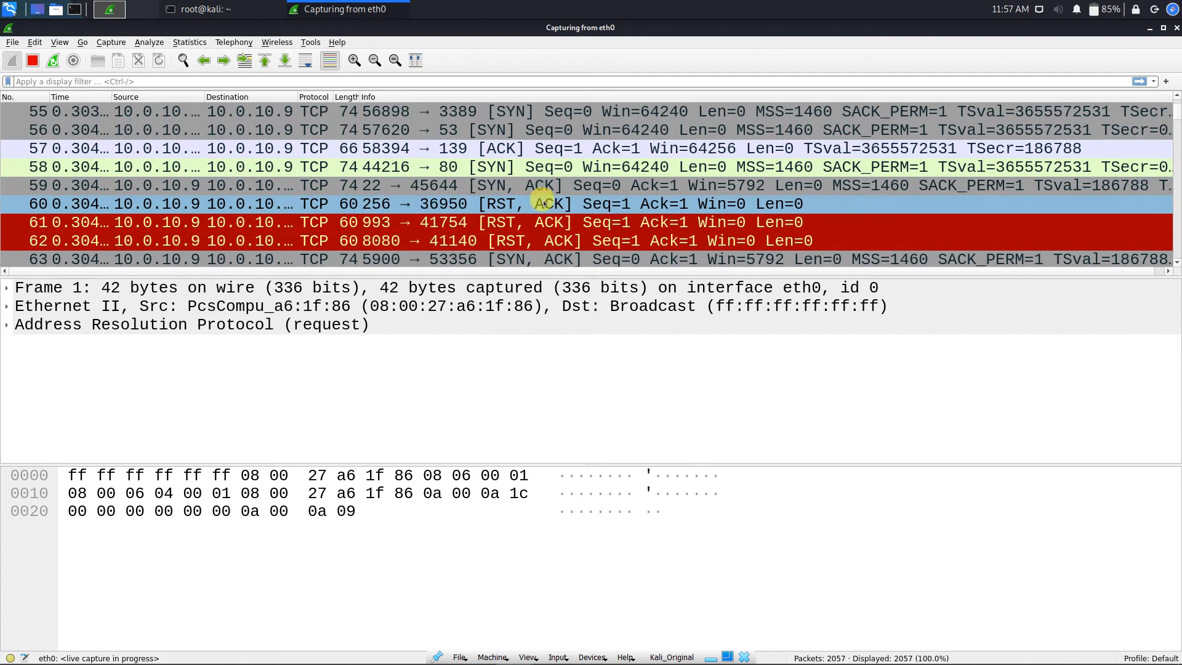
left_click(602, 243)
left_click(542, 203)
left_click(511, 243)
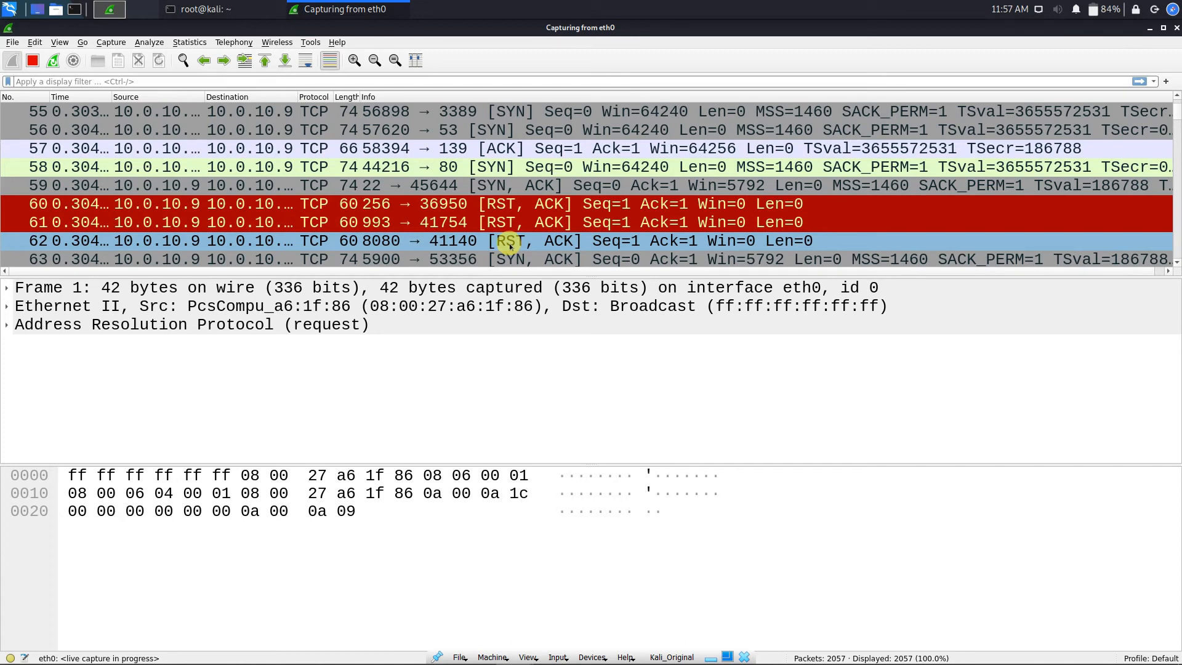
Step: Stop the running capture and start a fresh one on eth0, discarding the captured packets
left_click(33, 60)
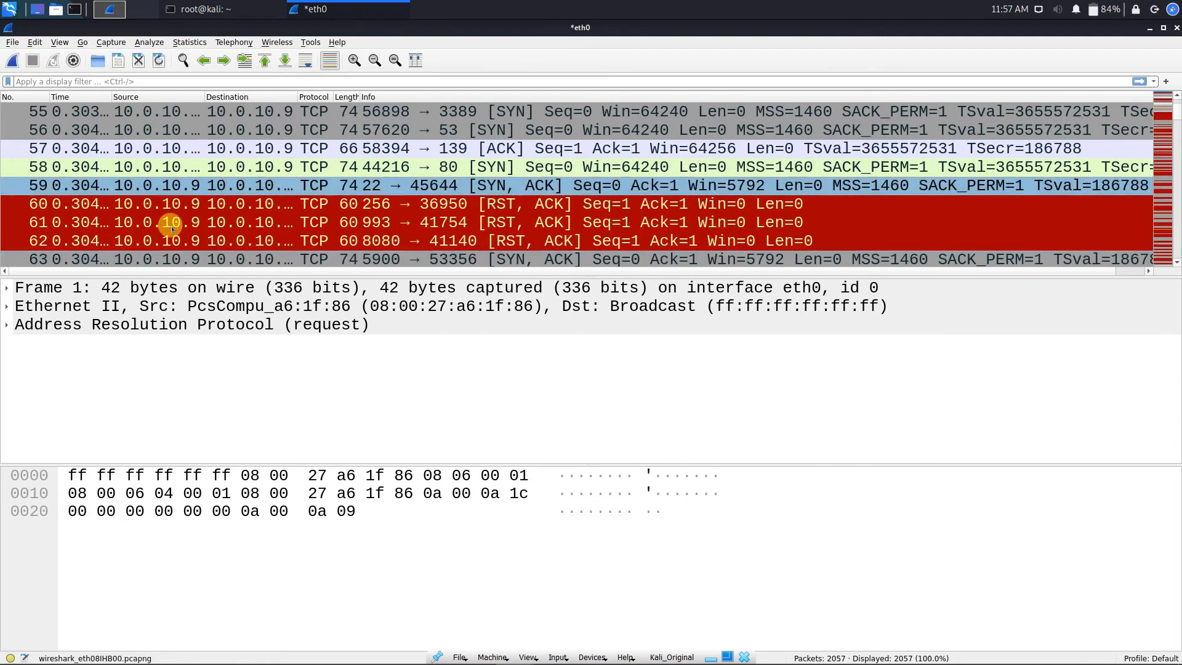
left_click(12, 61)
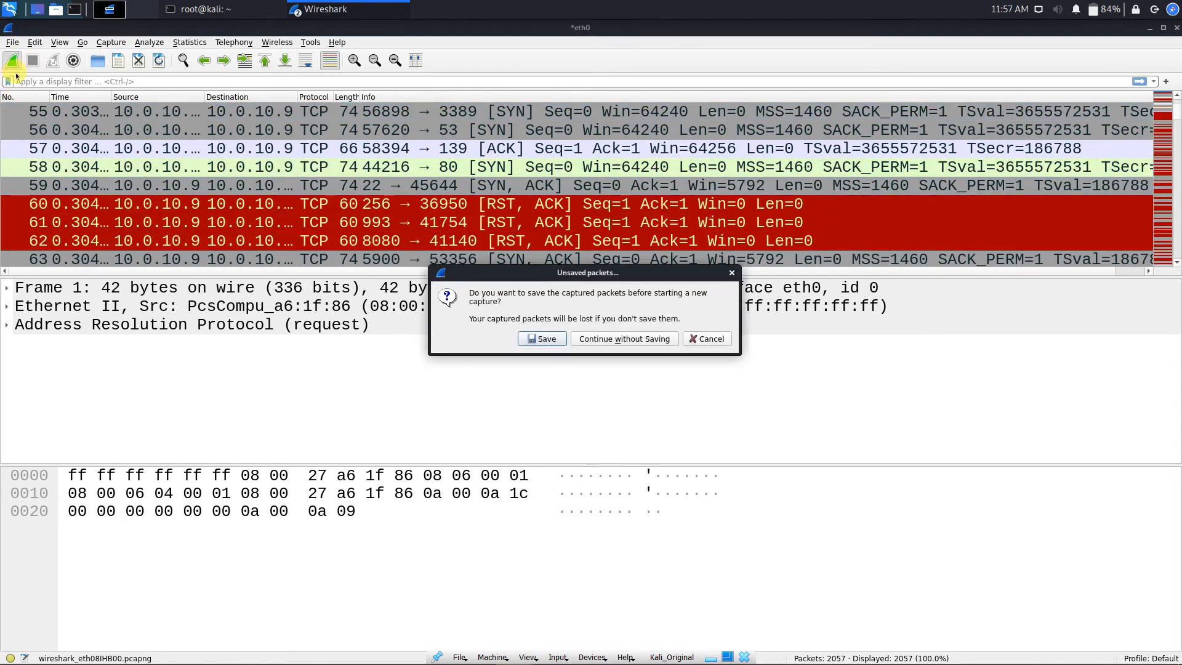
left_click(615, 339)
Step: Switch to the terminal and clear the connect scan output
key("alt+Tab")
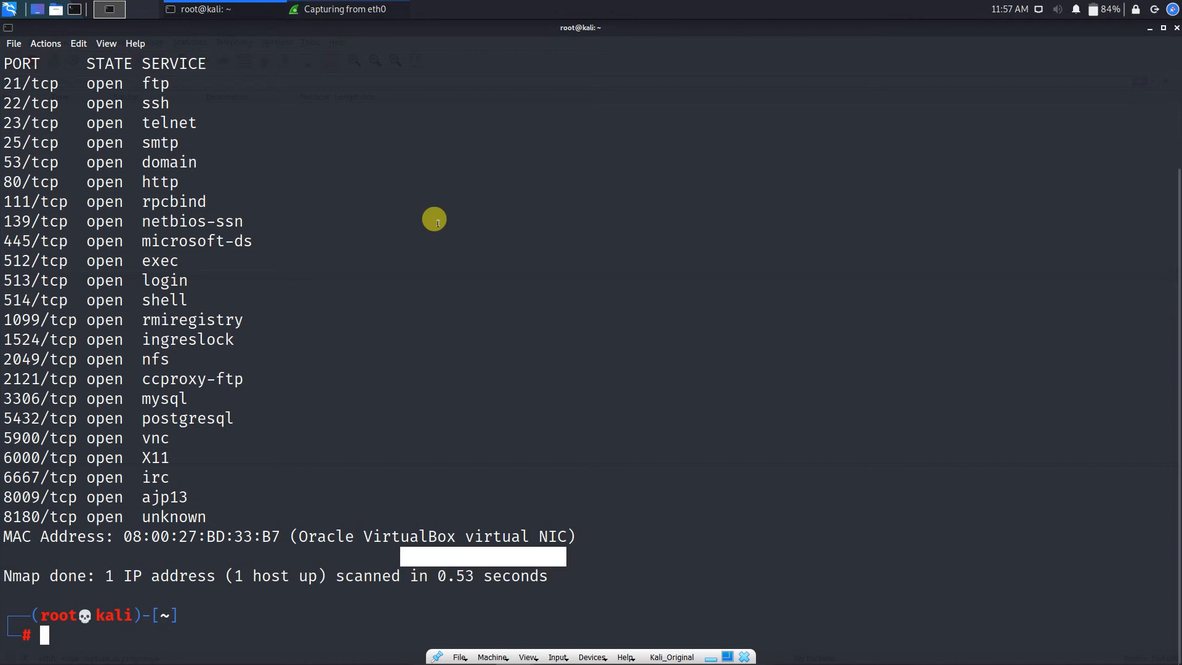
type("clear")
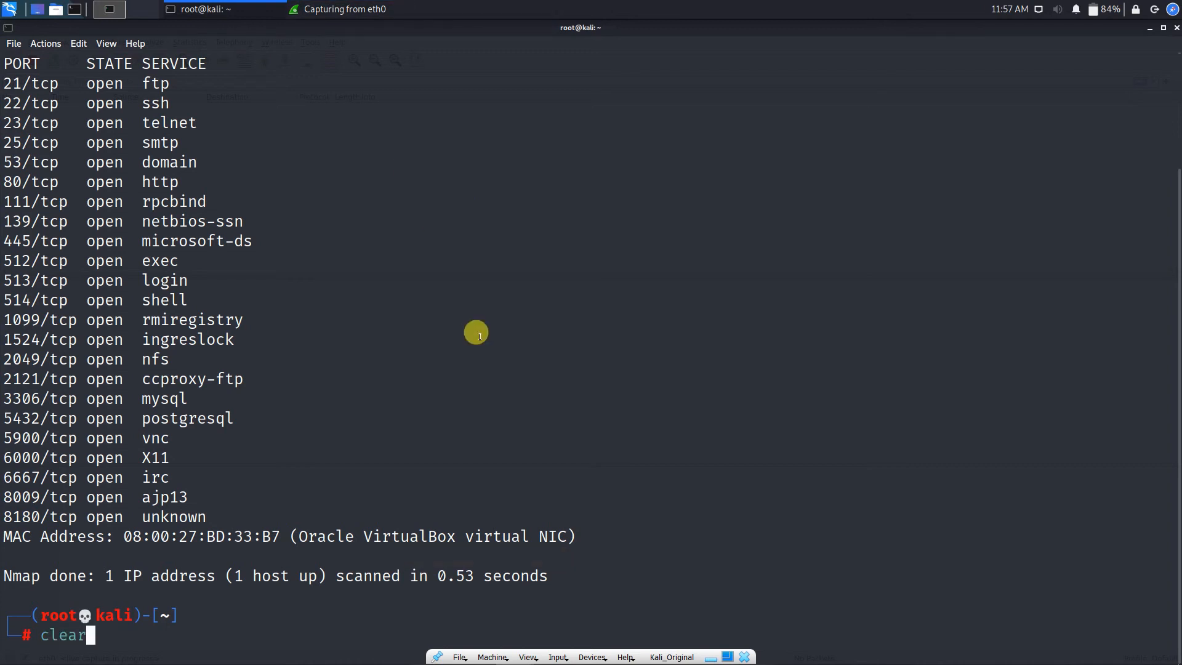
key("Return")
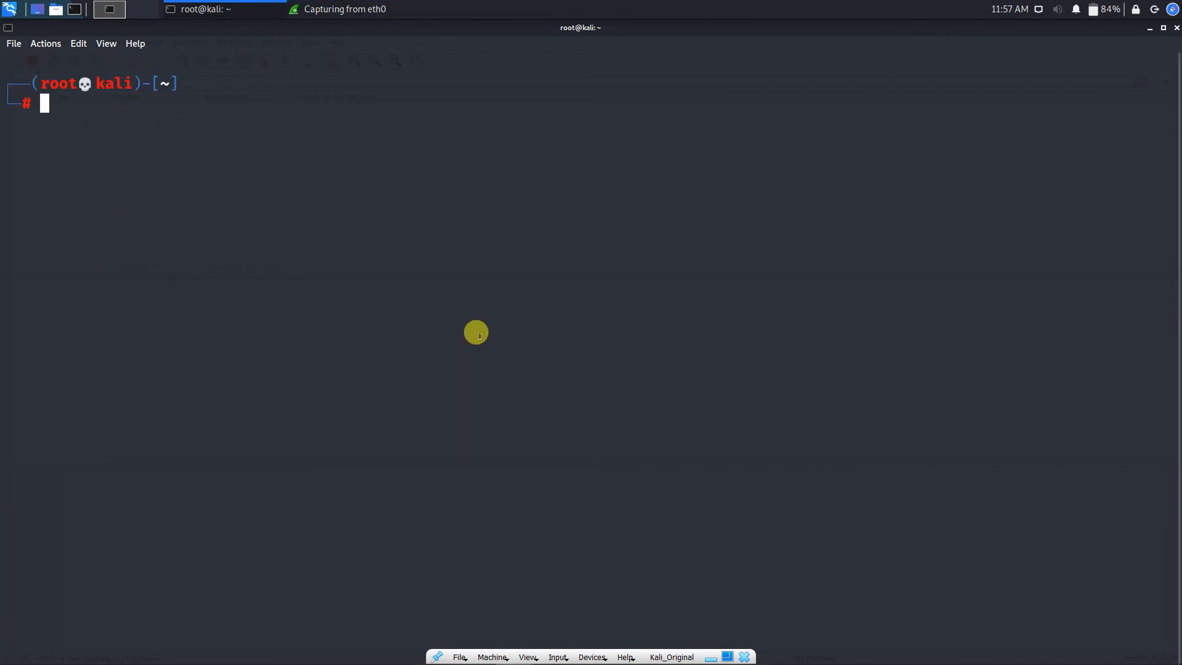
Step: Run a UDP scan of port 21 with nmap -T5 -sU -p 21 10.0.10.9 and check how long it took
type("nmap -T5 -sT 10.0.10.9")
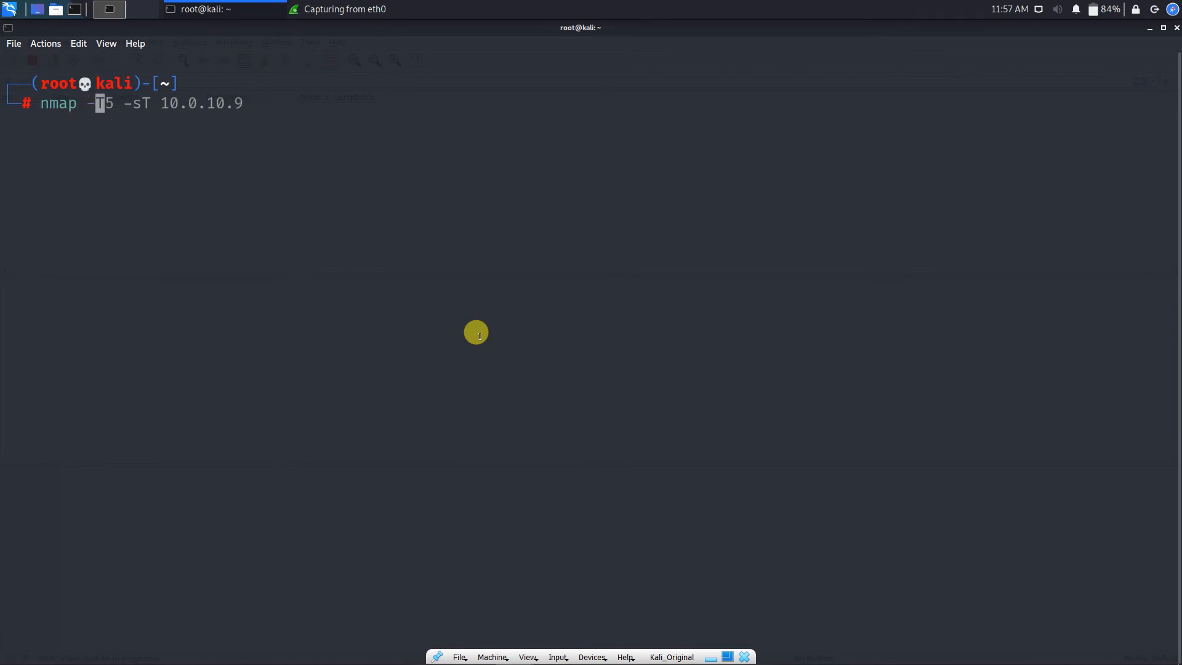
type("T%")
key("BackSpace")
type("5 -sU -p 21")
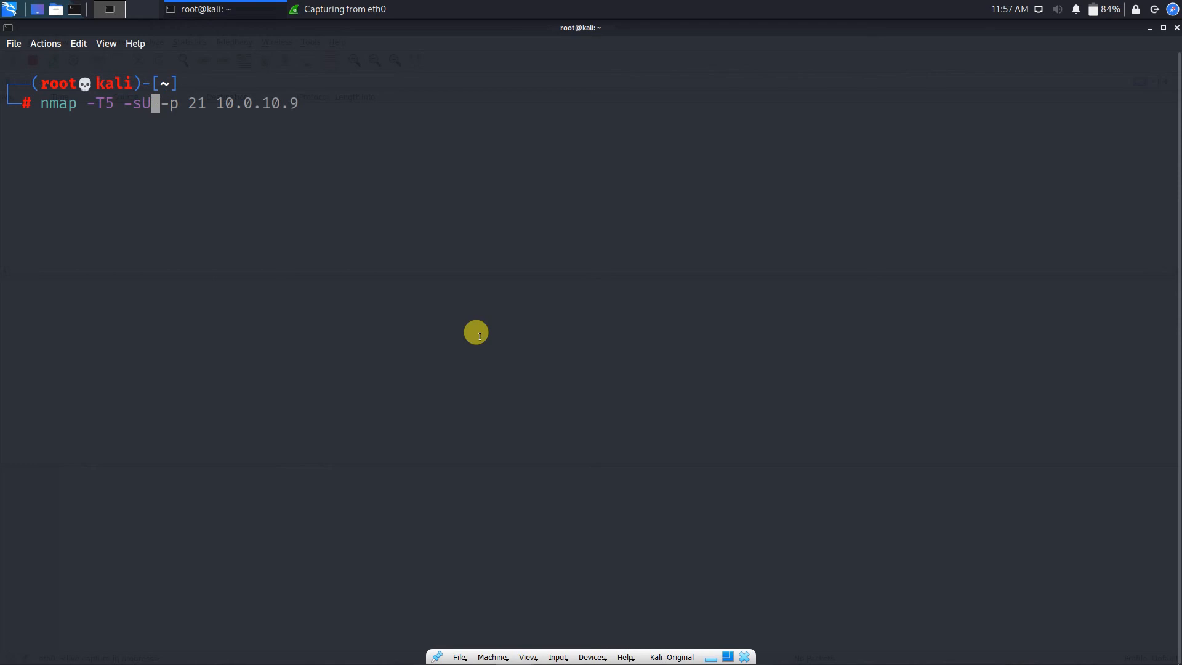
key("Right")
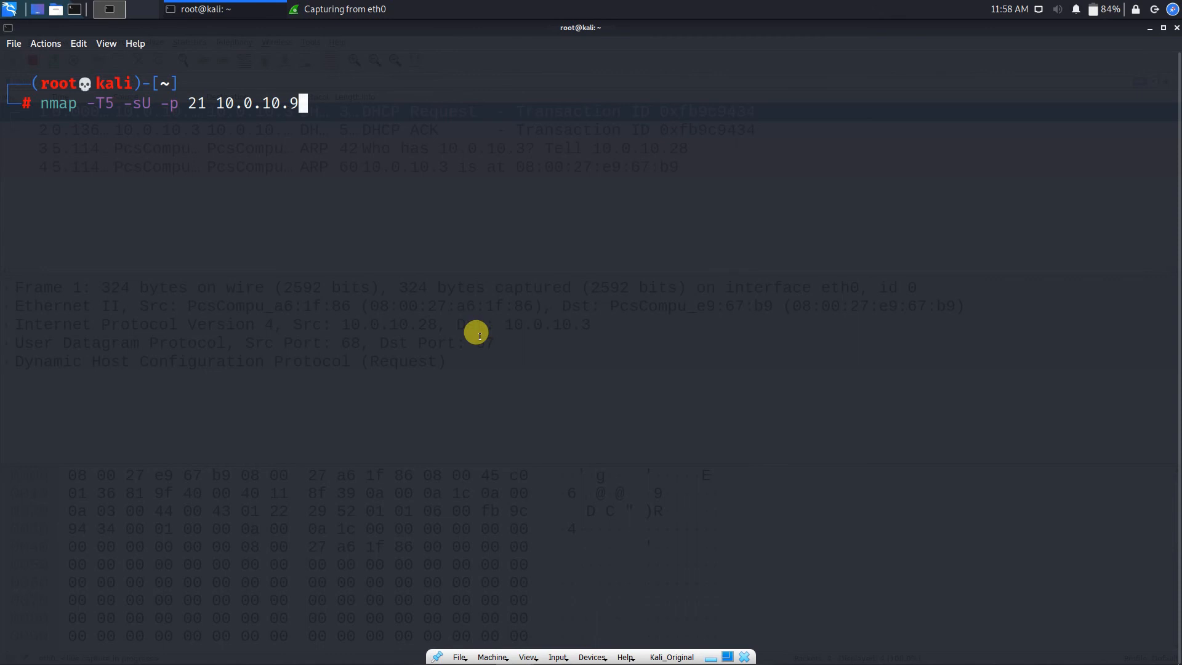
key("Return")
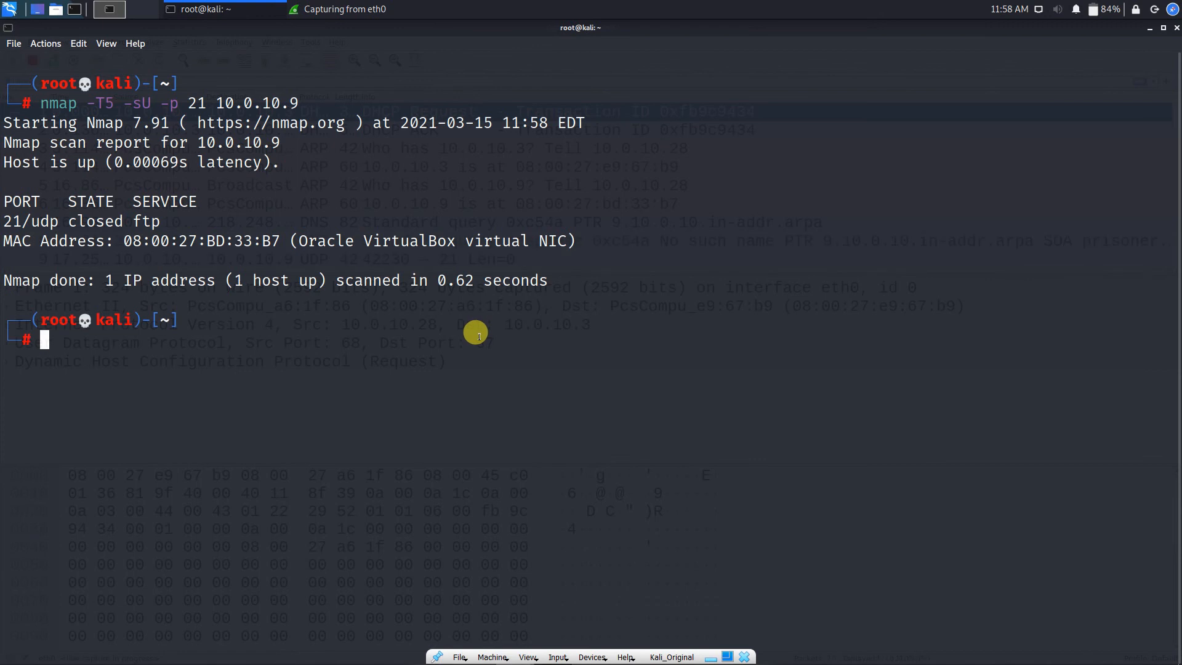
left_click_drag(437, 281, 484, 280)
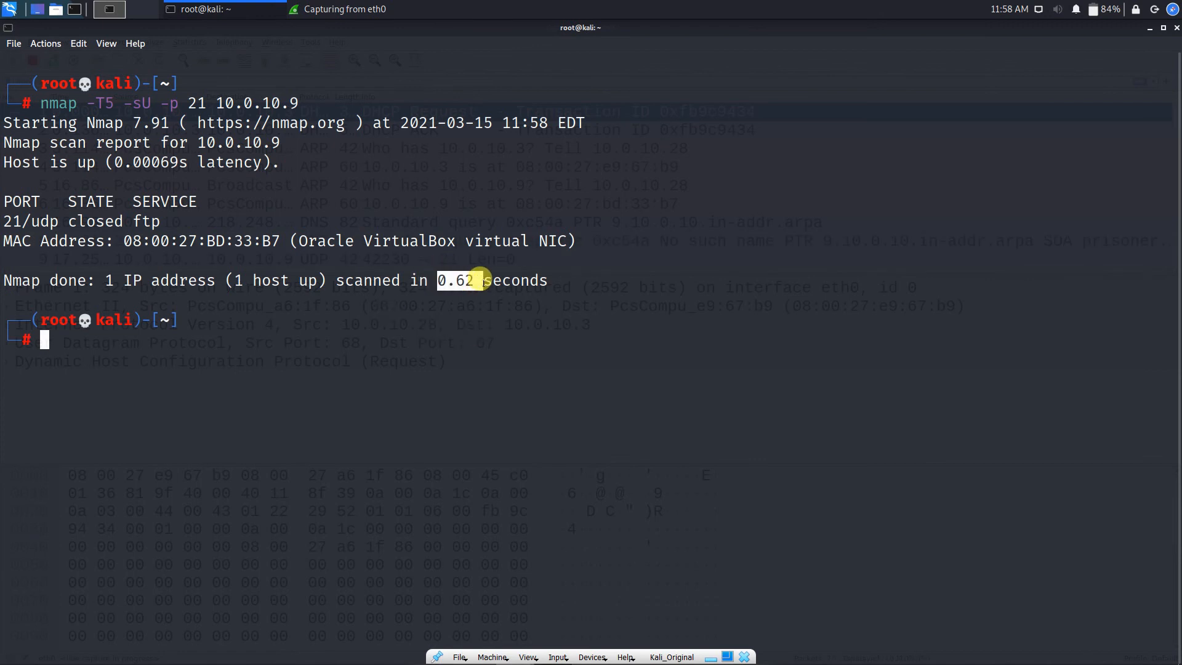
left_click(461, 350)
Step: Switch to Wireshark and examine the UDP probe to port 21, the ICMP reply and the surrounding ARP packets
left_click(302, 10)
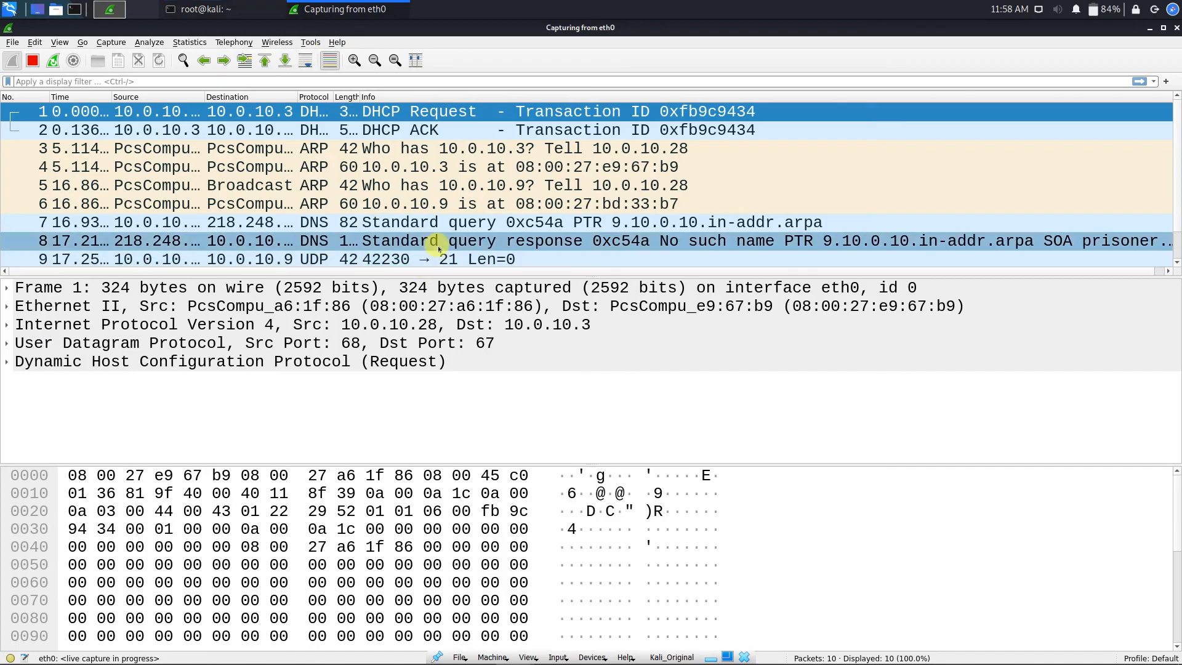
scroll(427, 210, "down", 2)
left_click(419, 222)
left_click(391, 202)
left_click(431, 169)
left_click(600, 188)
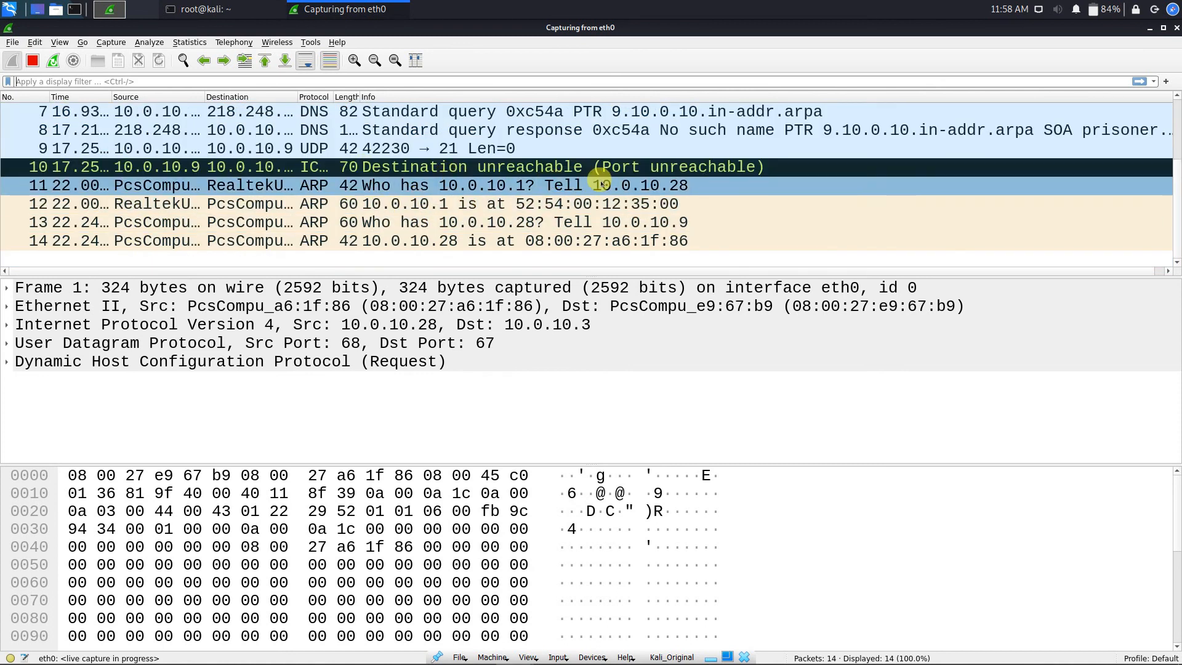
scroll(585, 180, "up", 2)
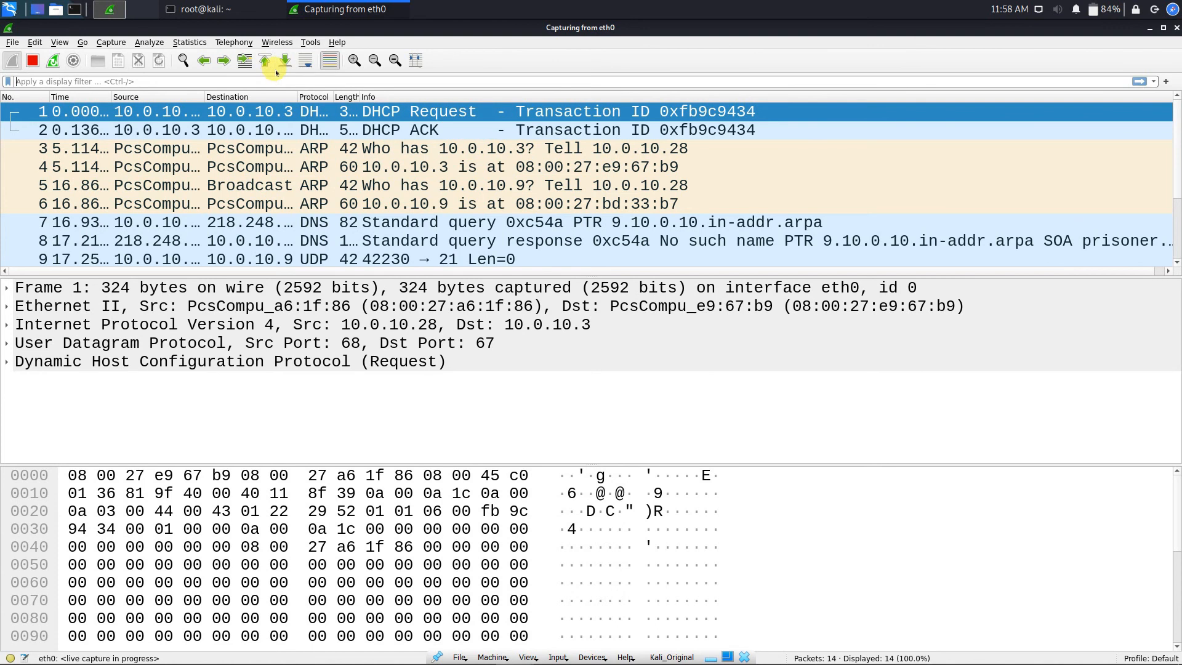
Step: Switch to the terminal, run nmap -T5 -sU -p 80 10.0.10.9 and review the reported port state
key("alt+Tab")
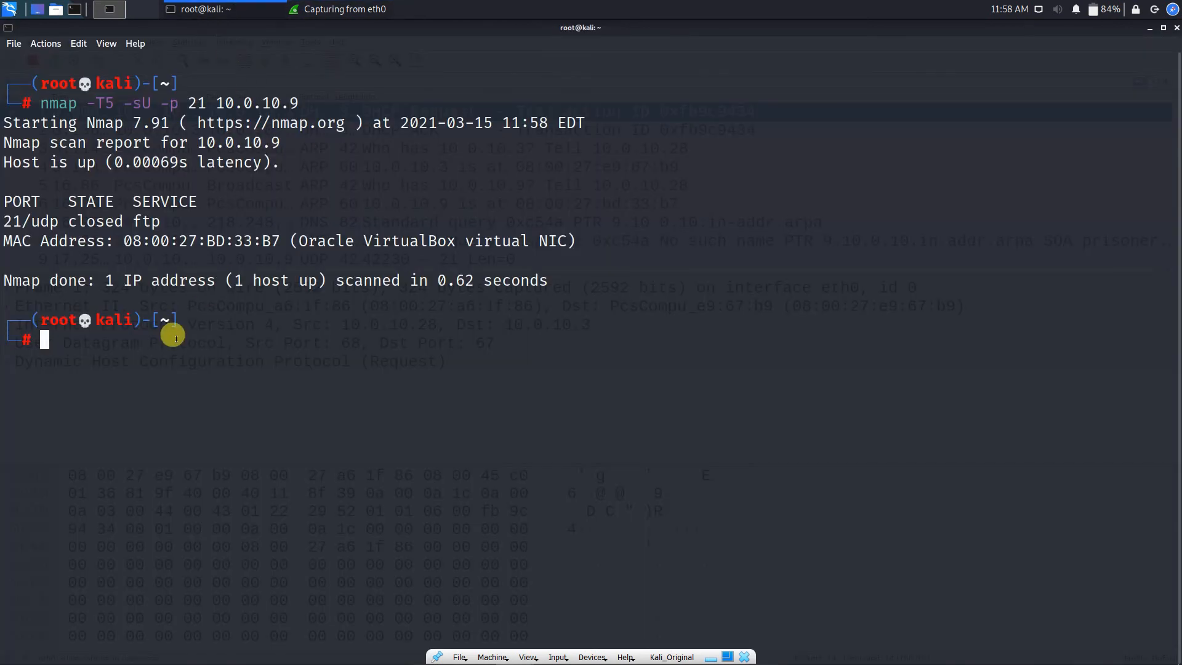
key("Up")
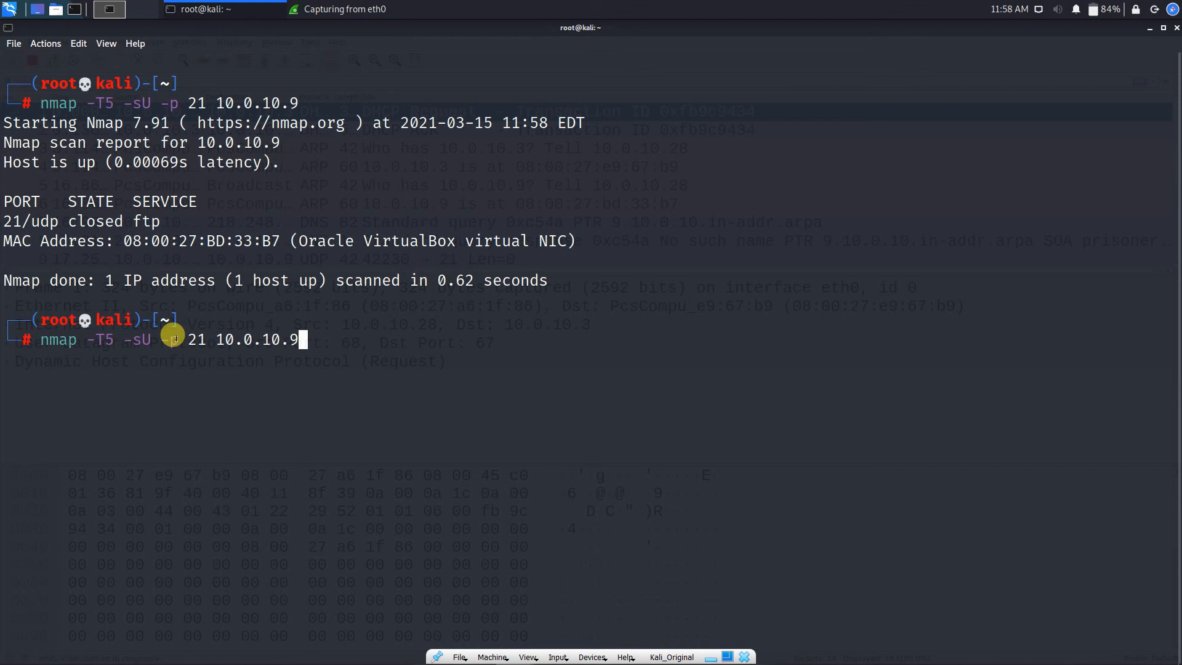
key("Left")
key("Left")
key("Left")
key("Left")
key("Left")
key("Left")
key("Left")
key("Left")
key("Left")
key("Left")
key("Left")
key("Right")
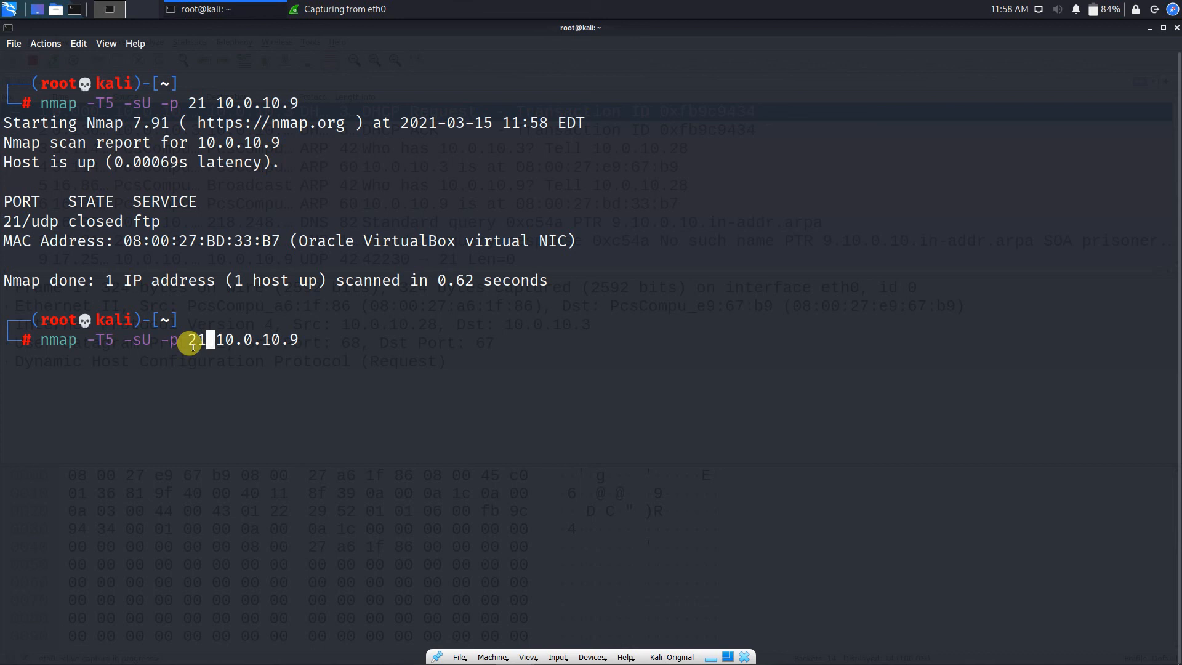
key("BackSpace")
key("BackSpace")
key("BackSpace")
key("BackSpace")
type("p 80")
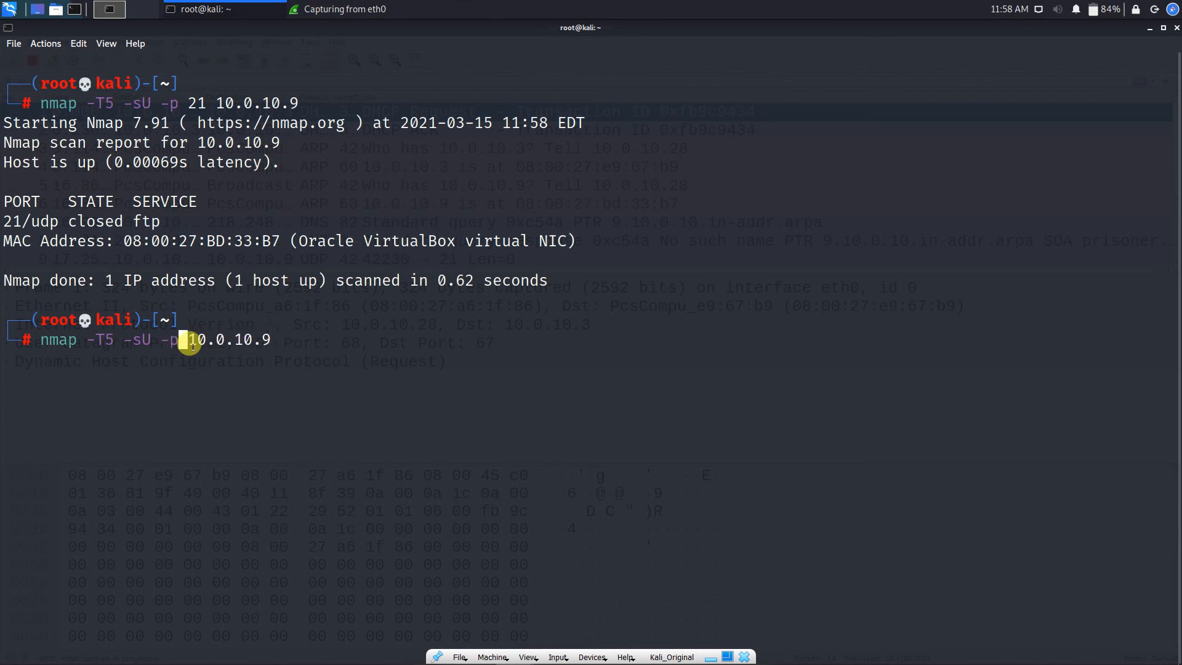
key("Return")
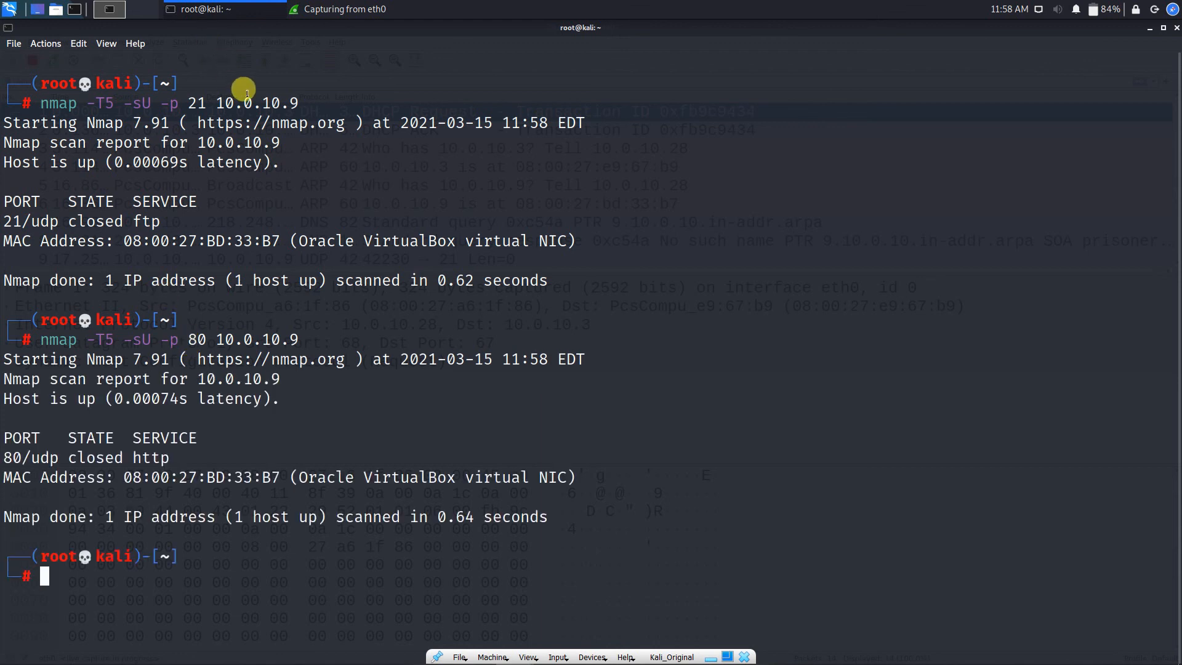
left_click_drag(184, 452, 173, 451)
left_click_drag(86, 397, 19, 351)
left_click(150, 449)
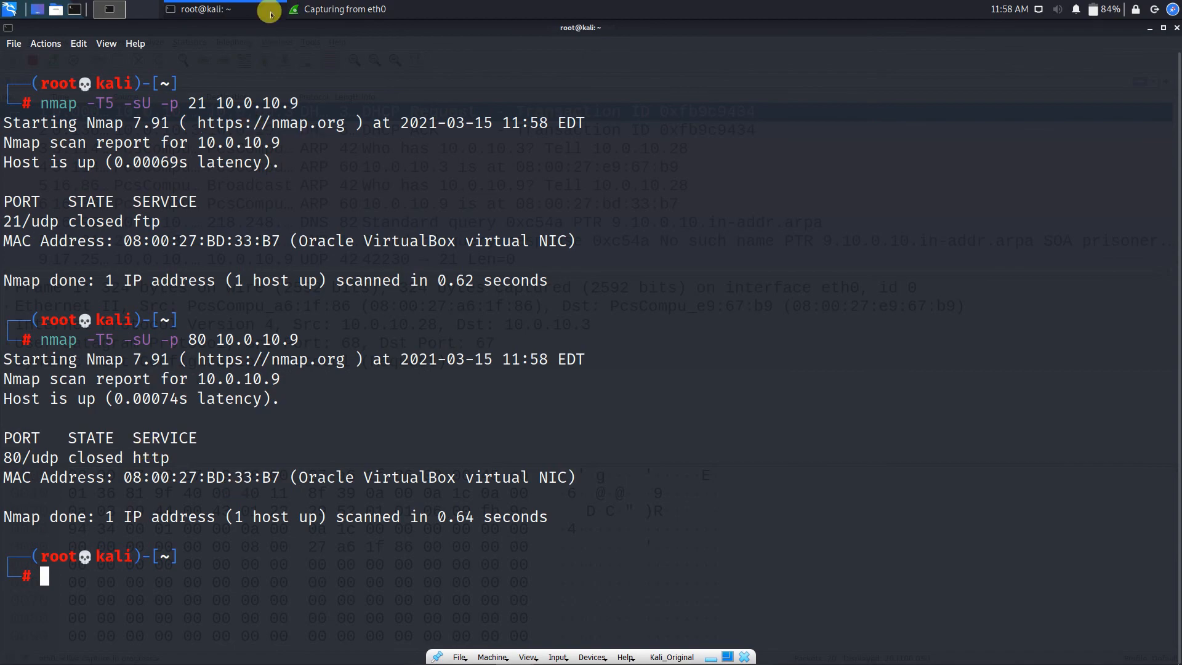
Step: Switch to Wireshark and compare the UDP probes to ports 80 and 21 with their ICMP replies
left_click(320, 9)
scroll(395, 203, "down", 5)
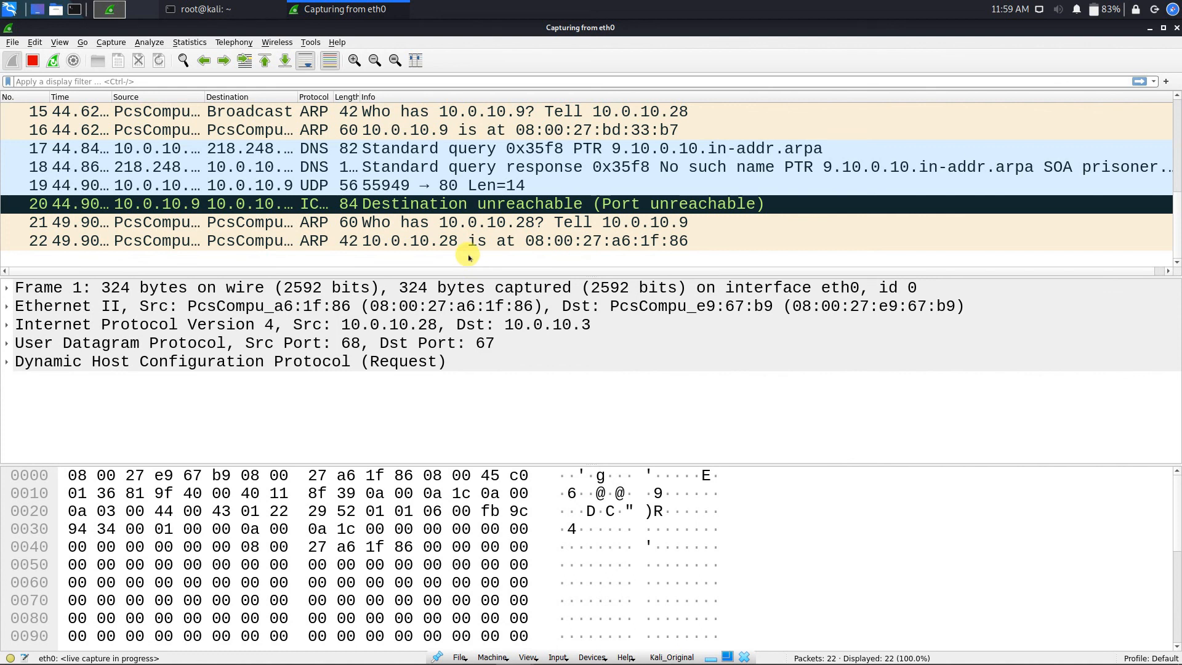
scroll(471, 260, "up", 2)
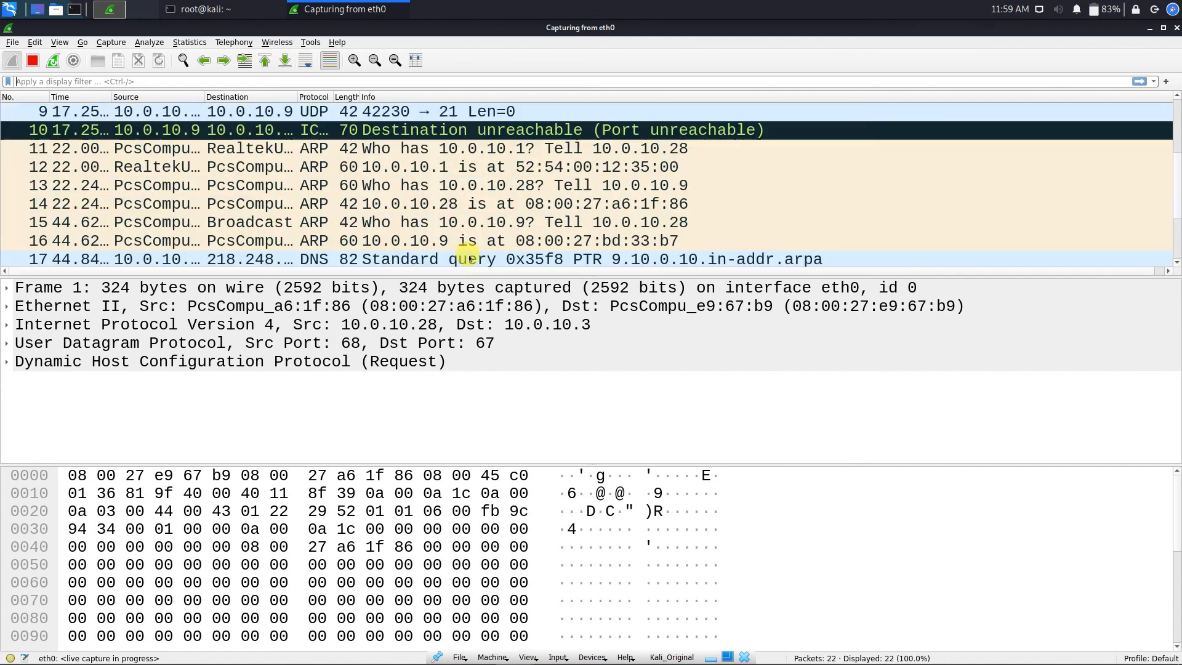
Step: Minimize Wireshark and check the duration of the port 80 UDP scan in the terminal
left_click(1149, 28)
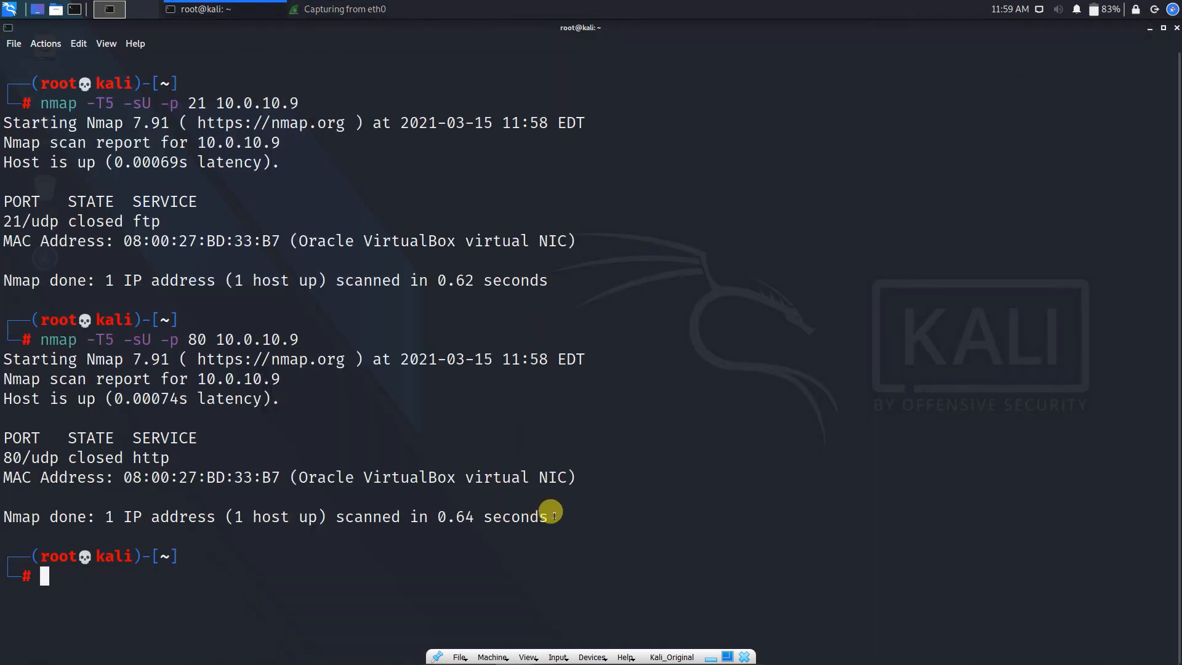
left_click_drag(557, 517, 403, 521)
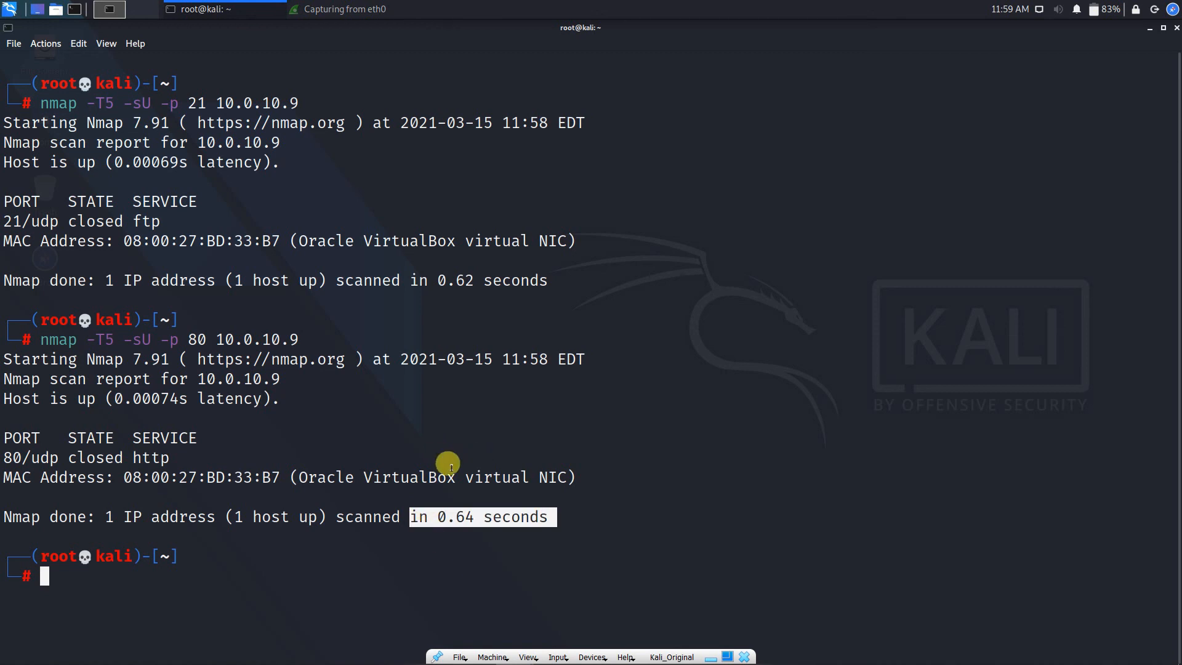
left_click(481, 516)
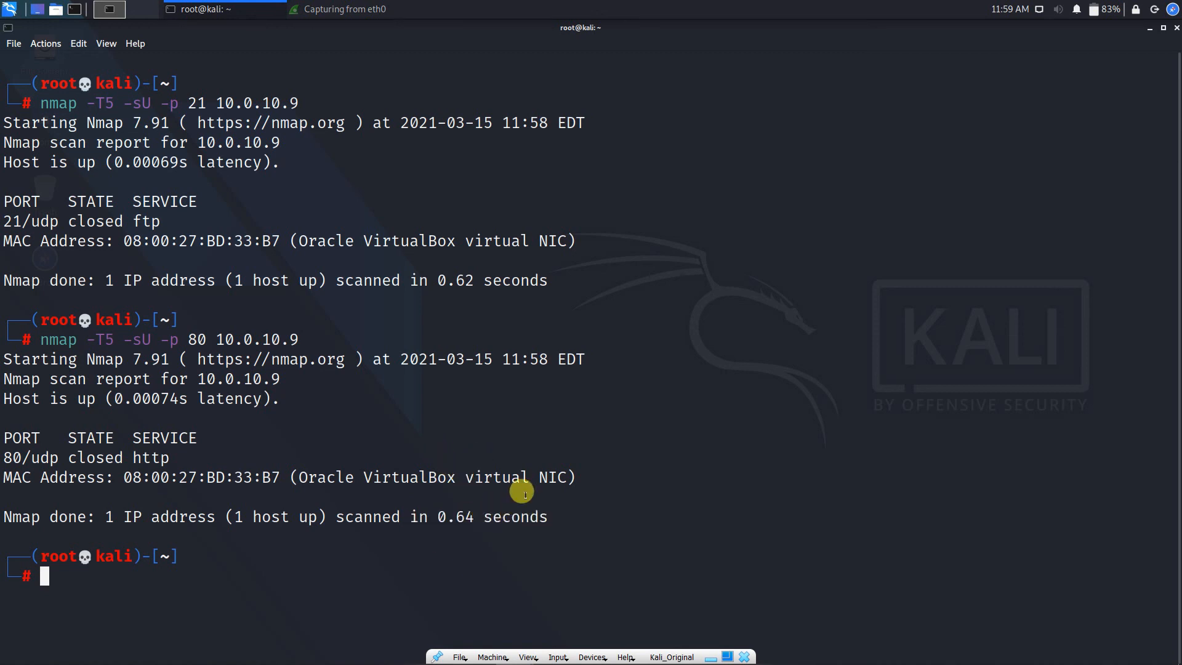